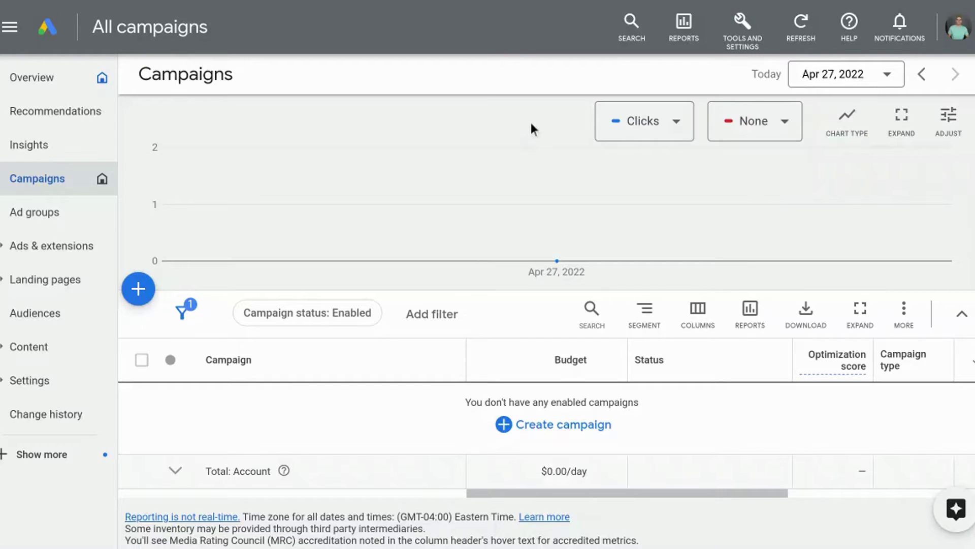
# Start a new campaign from the campaigns page and choose to create it without a goal's guidance
pyautogui.click(604, 436)
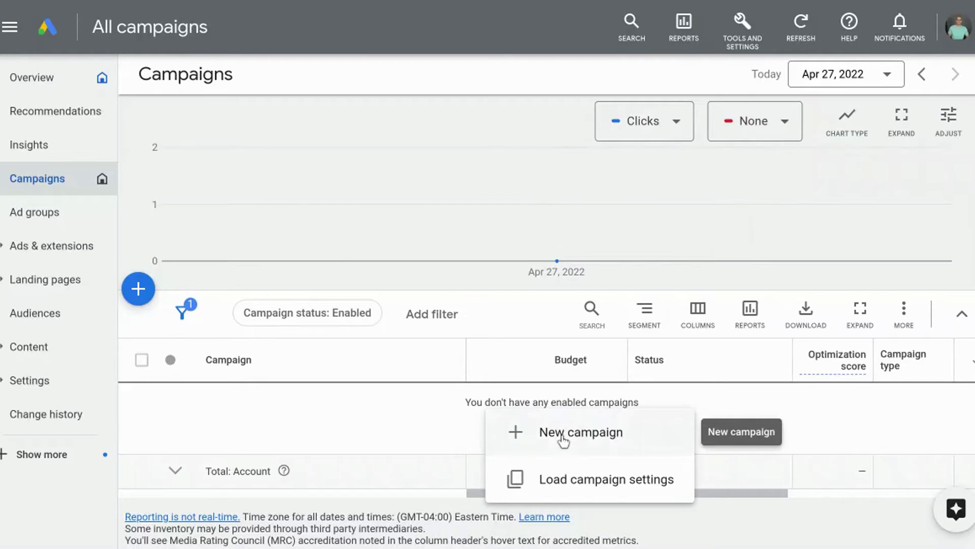
pyautogui.click(563, 436)
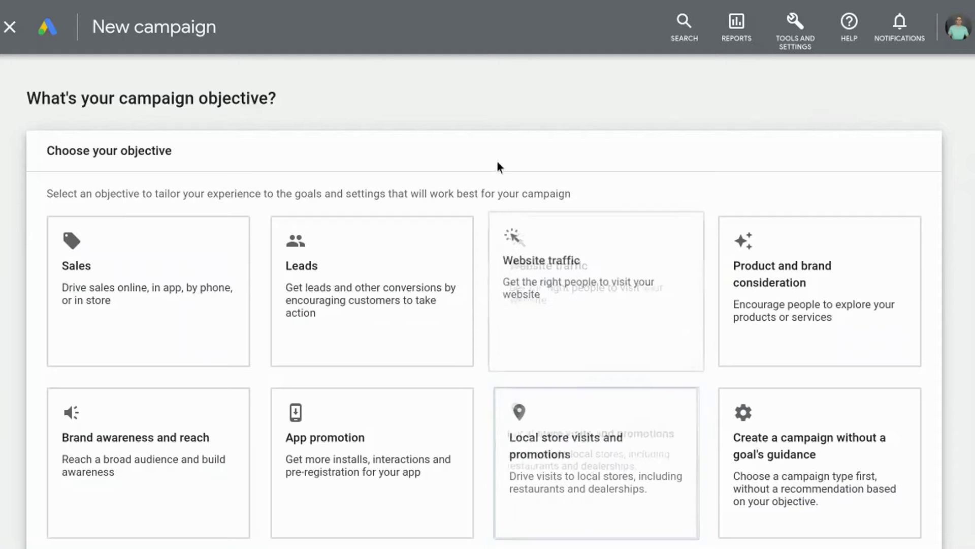
pyautogui.scroll(-1, 497, 160)
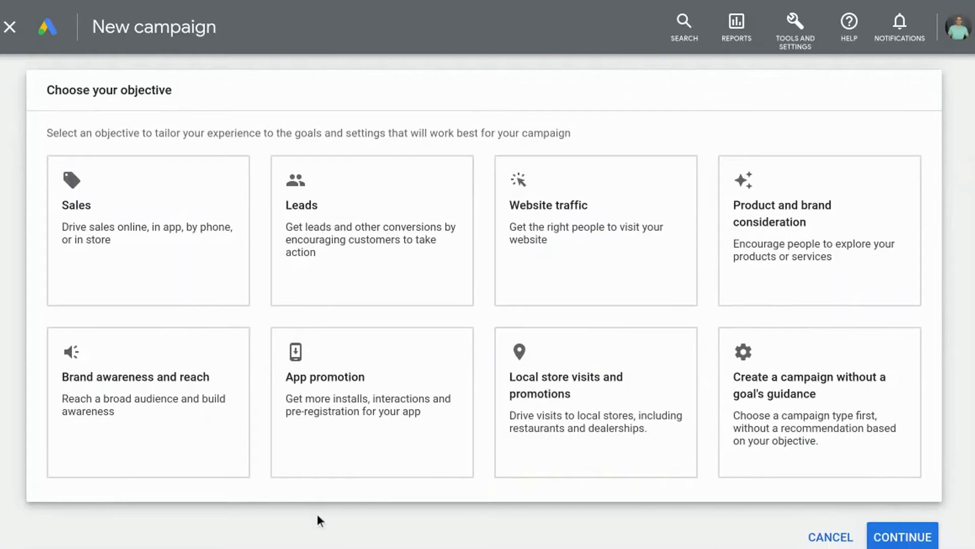
pyautogui.click(779, 470)
# Look over the available campaign types and choose Display, keeping the Standard Display campaign subtype
pyautogui.scroll(2, 782, 475)
pyautogui.scroll(2, 782, 474)
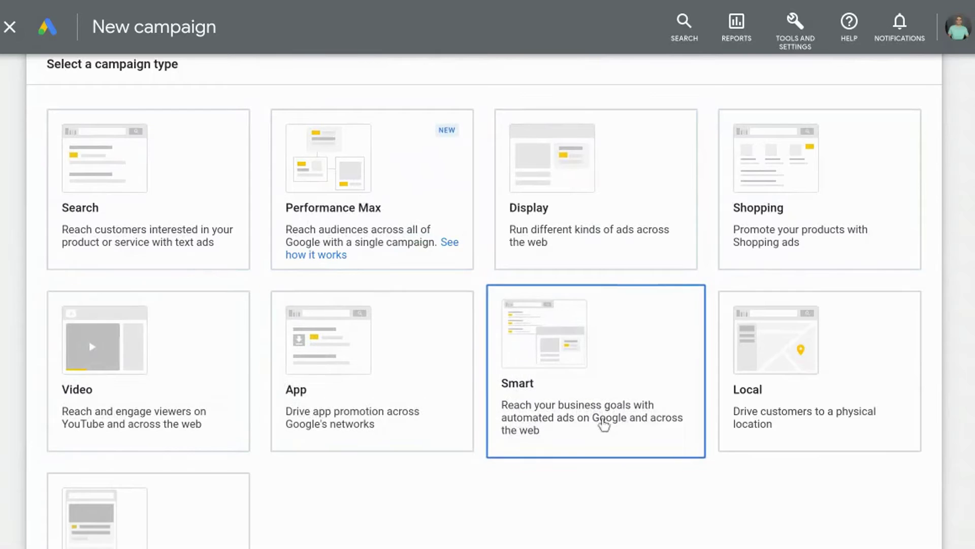
pyautogui.scroll(-1, 362, 391)
pyautogui.scroll(1, 457, 508)
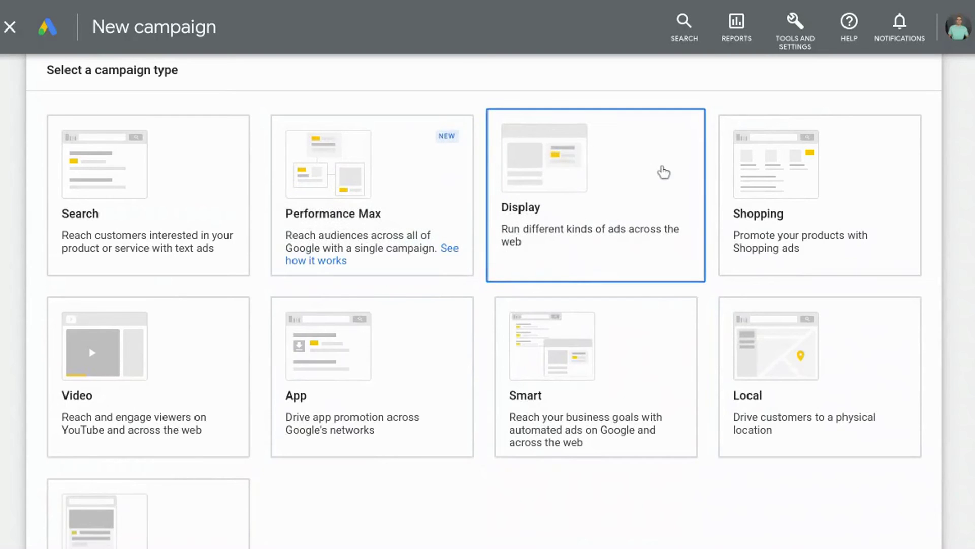
pyautogui.click(664, 173)
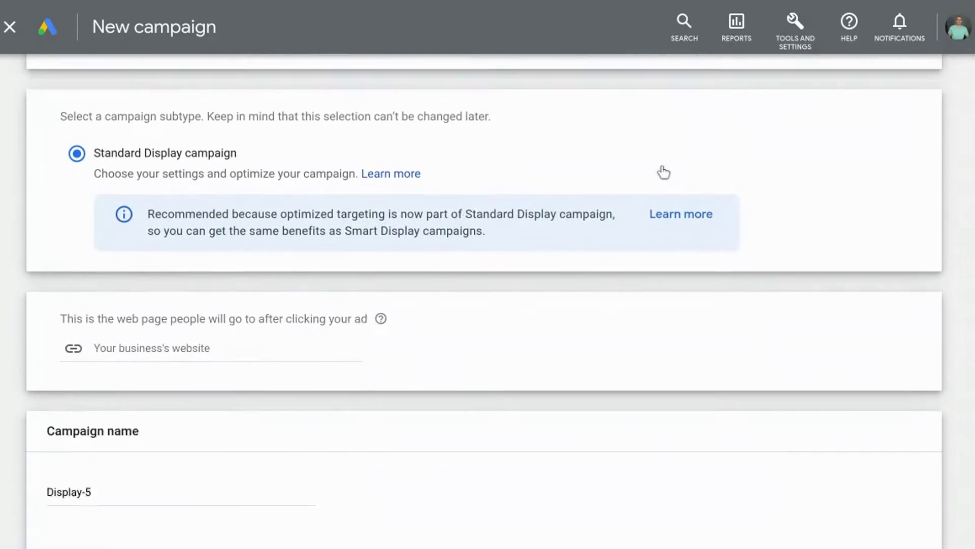
# Enter the business's website address as the web page people reach from the ad
pyautogui.click(252, 317)
pyautogui.write('scottredg')
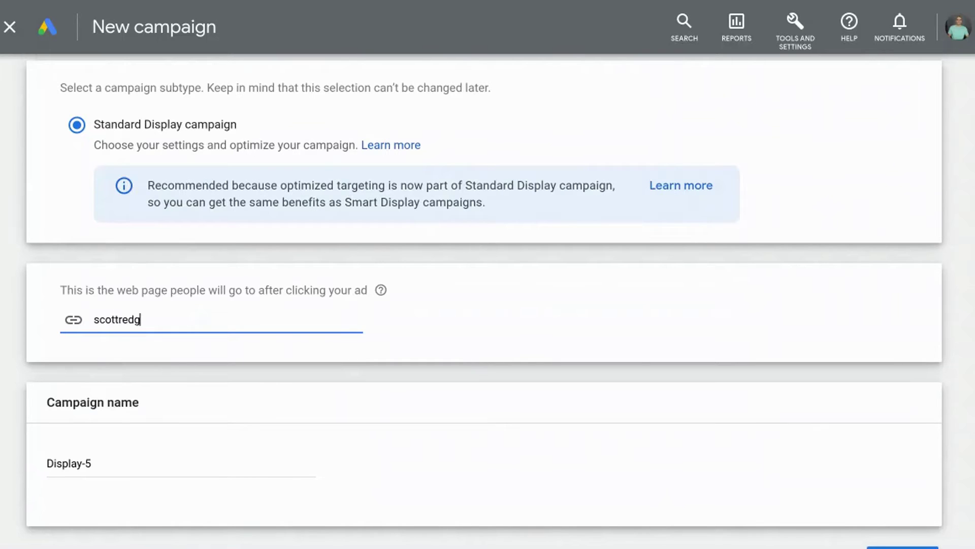
pyautogui.write('ate.com')
# Name the campaign "Managed Placement Display" and continue to the campaign settings
pyautogui.click(170, 463)
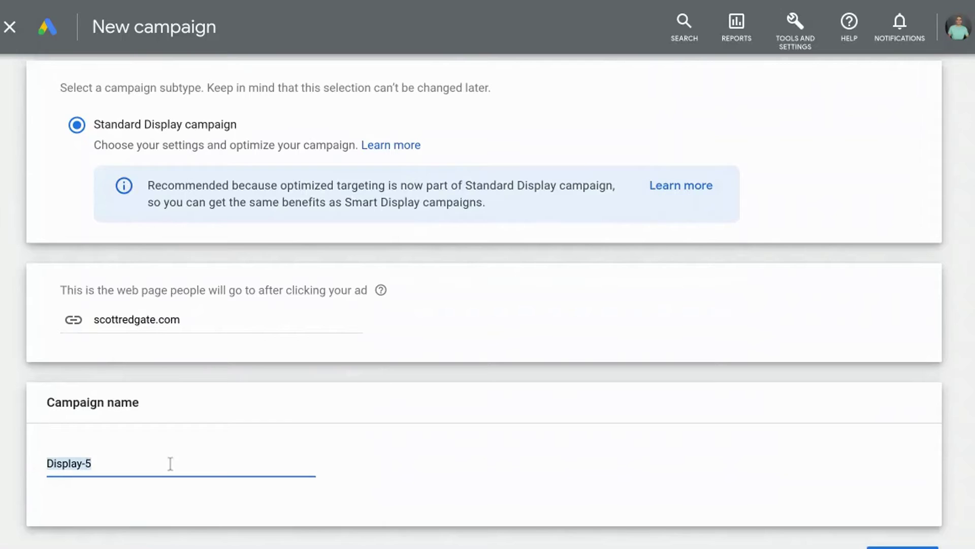
pyautogui.press('BackSpace')
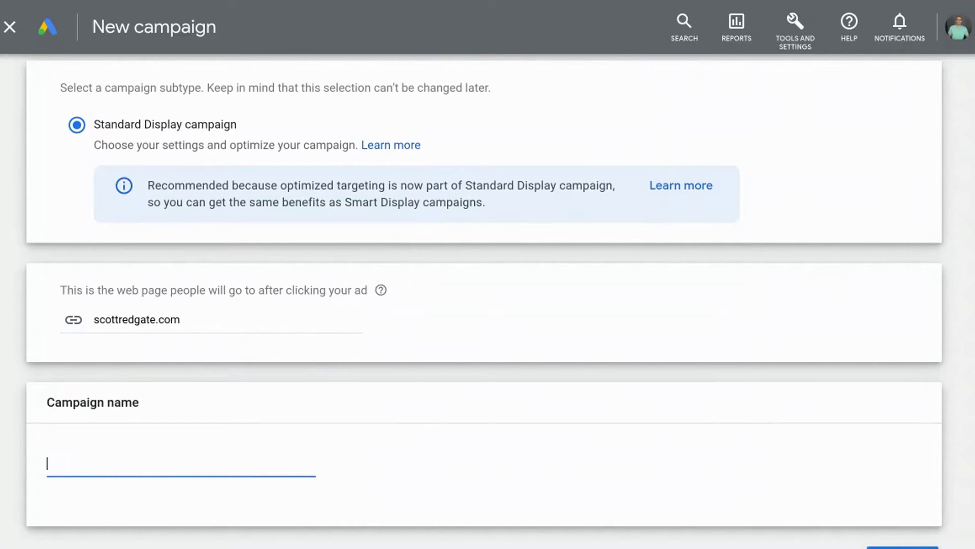
pyautogui.write('Managed Placement')
pyautogui.write('Displa')
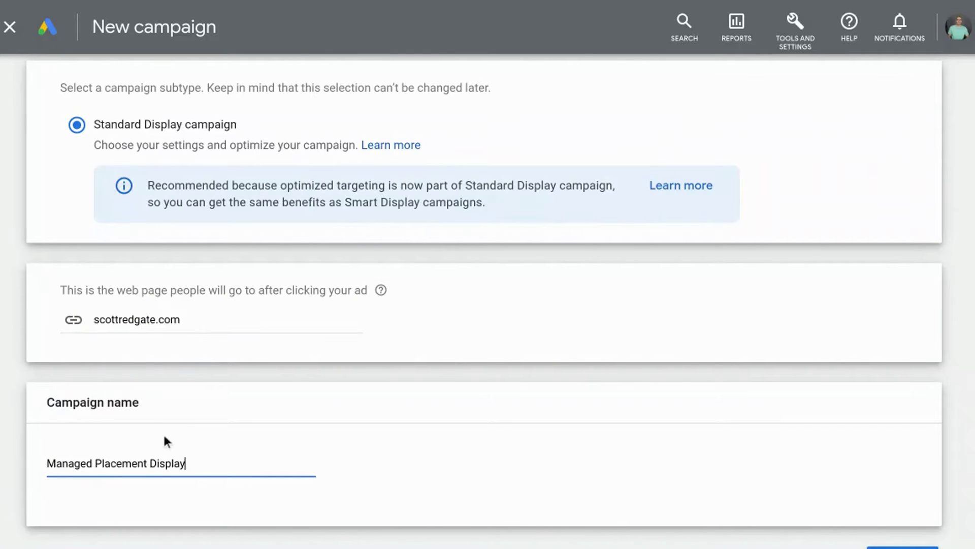
pyautogui.scroll(-2, 398, 404)
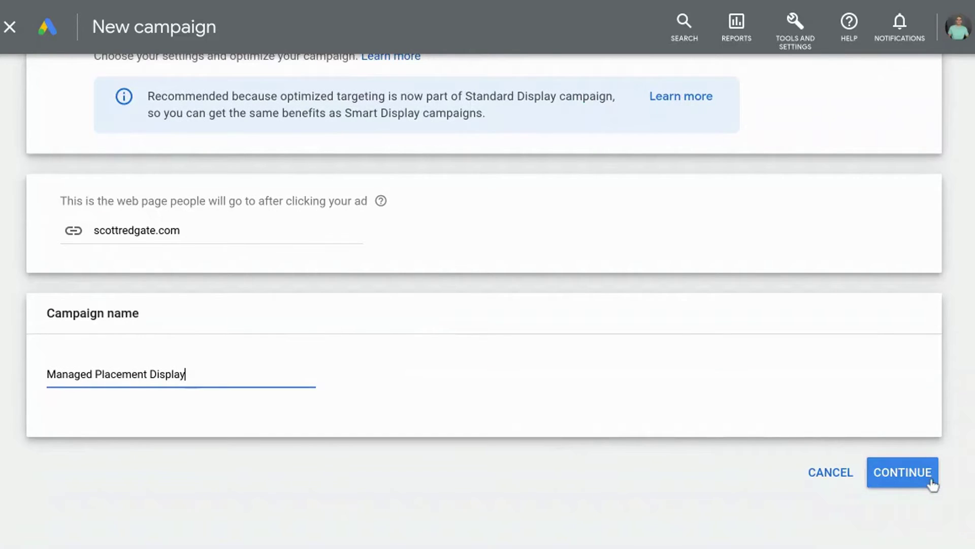
pyautogui.click(914, 478)
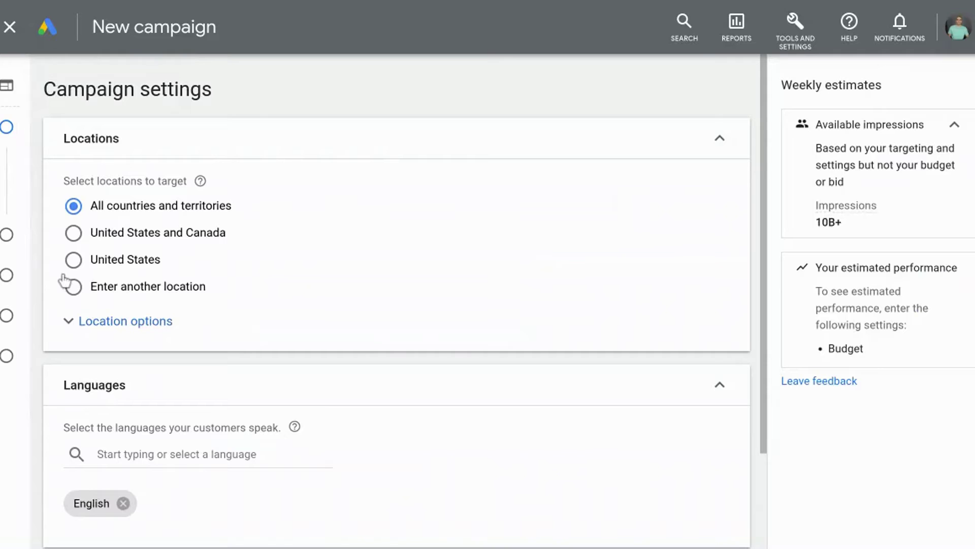
# Switch to a custom location, trying the state of Virginia first and then targeting postal code 22911, Virginia, United States instead
pyautogui.click(77, 293)
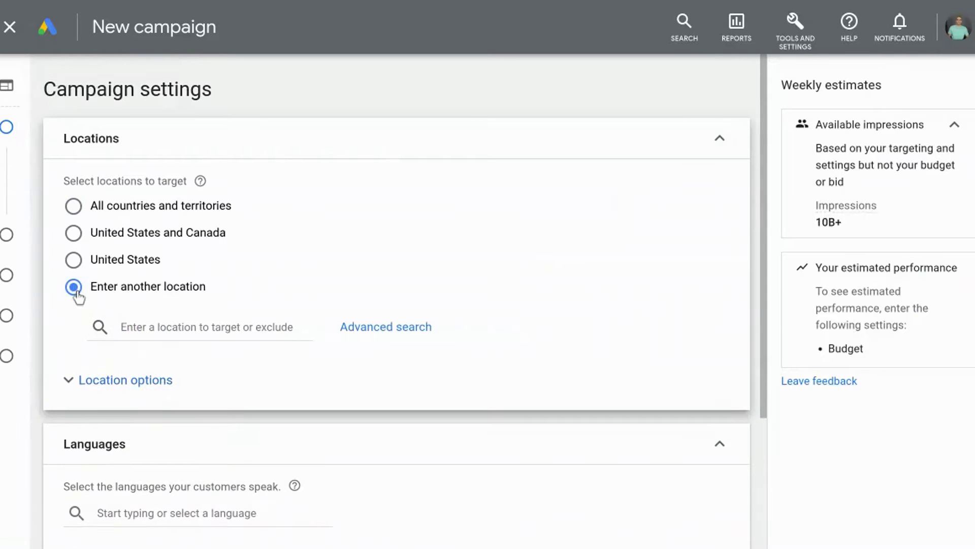
pyautogui.click(156, 326)
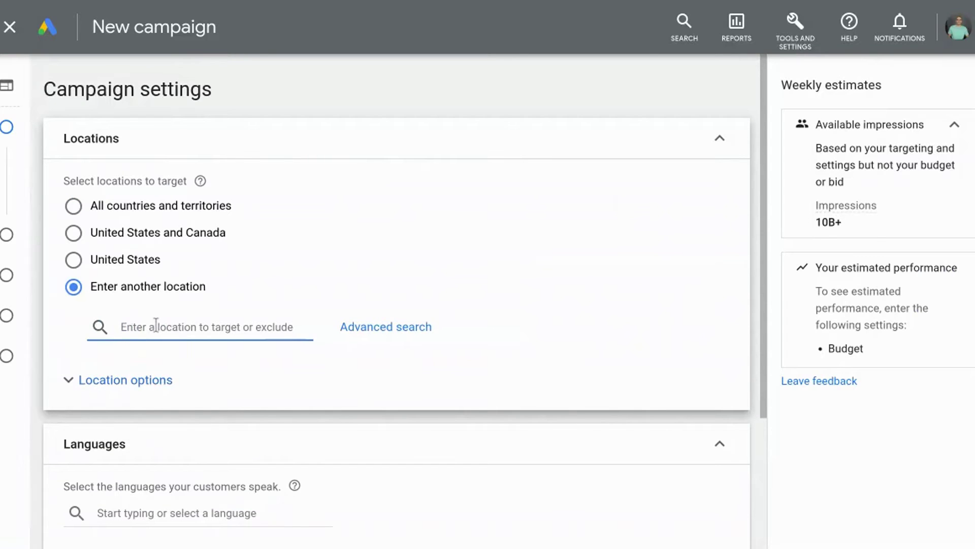
pyautogui.write('virginia')
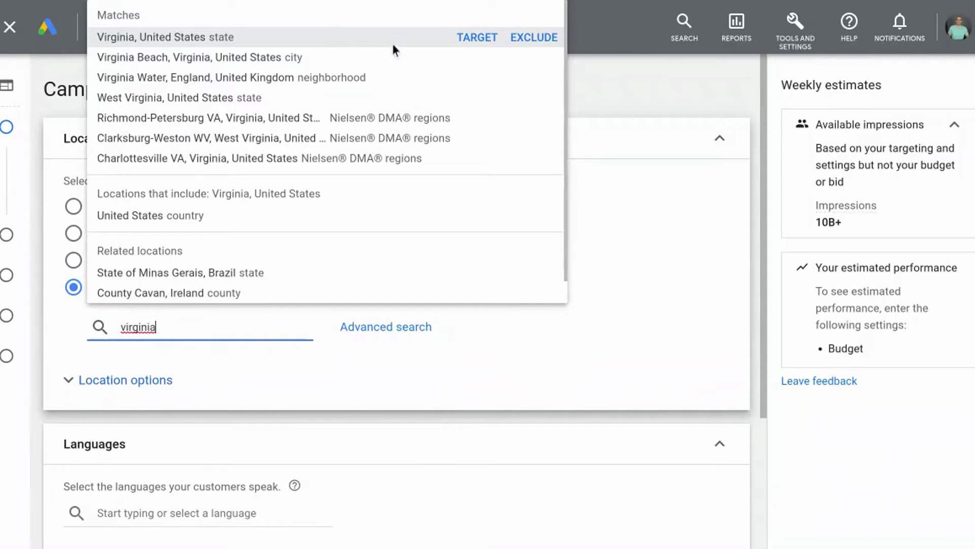
pyautogui.click(473, 39)
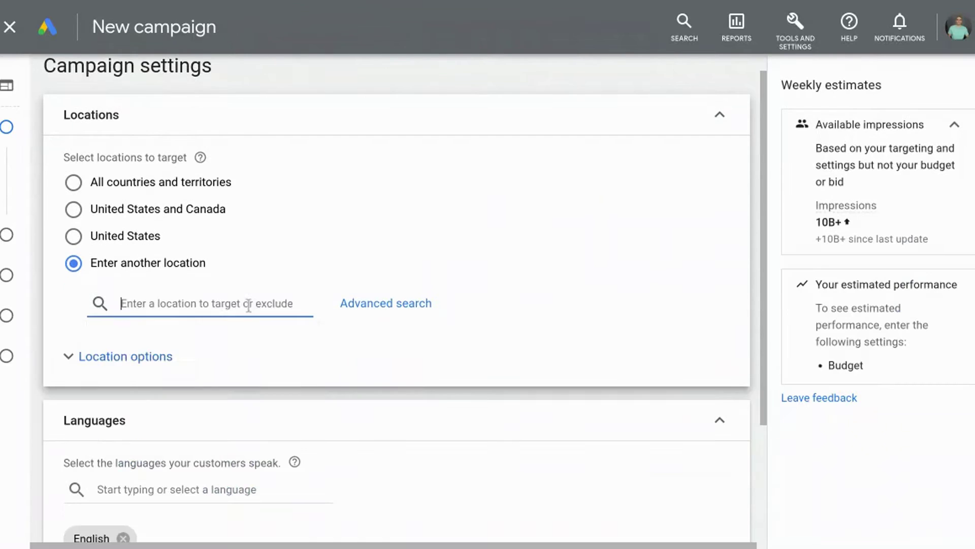
pyautogui.write('22911')
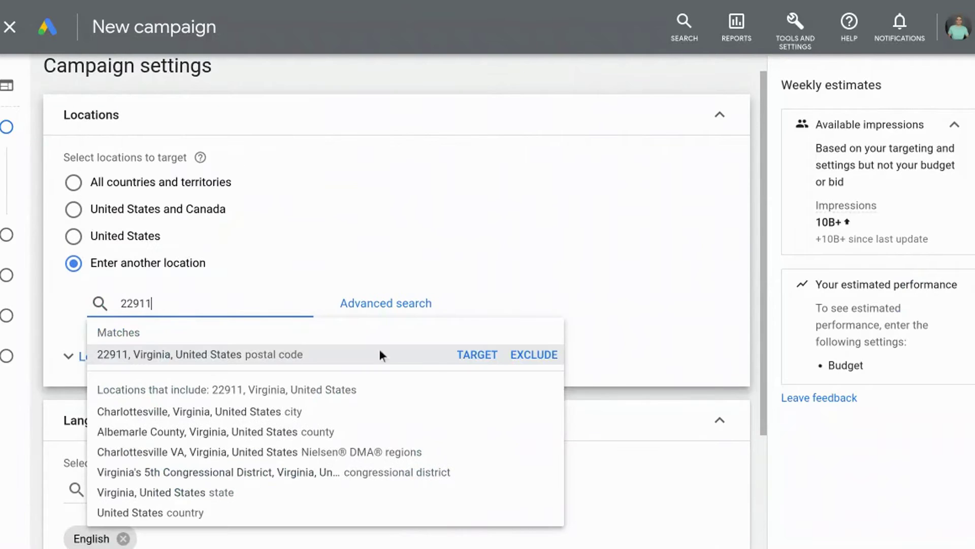
pyautogui.click(480, 355)
# Reveal the additional campaign settings below the languages and open the ad schedule for review
pyautogui.scroll(-4, 409, 259)
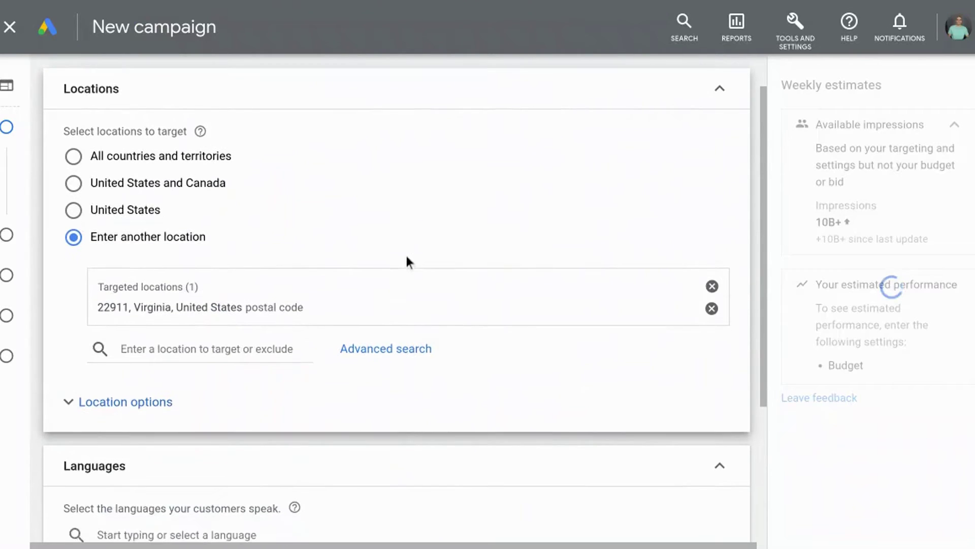
pyautogui.scroll(-1, 378, 283)
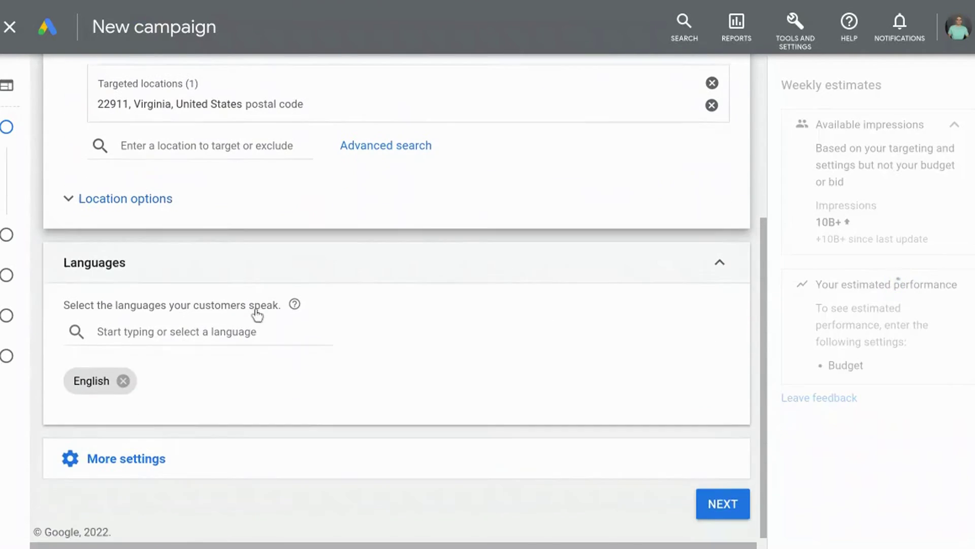
pyautogui.click(111, 455)
pyautogui.scroll(-4, 267, 293)
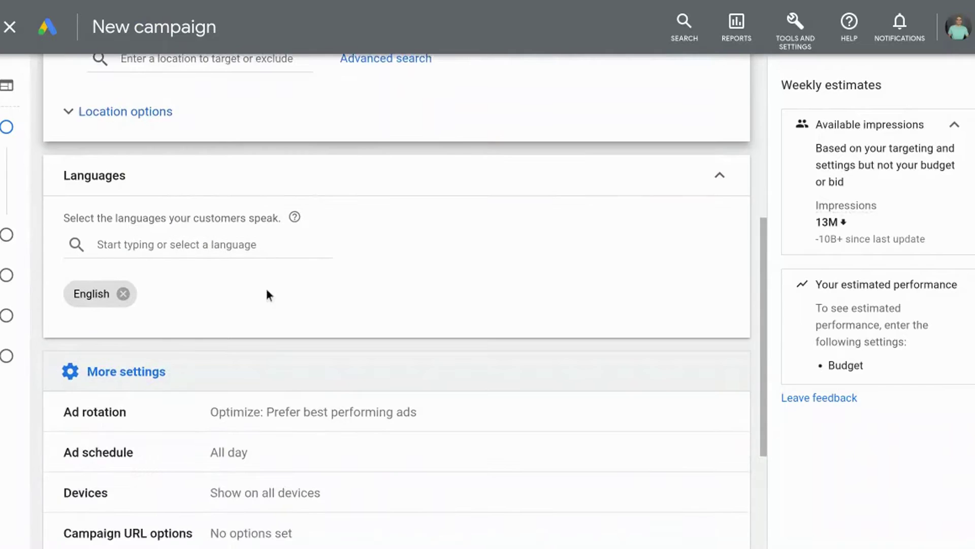
pyautogui.scroll(-1, 535, 266)
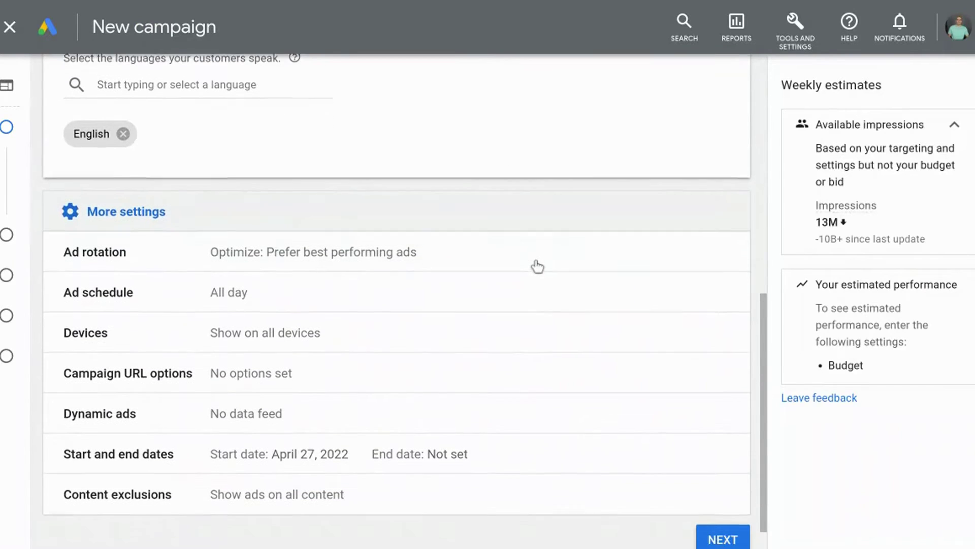
pyautogui.scroll(-1, 541, 249)
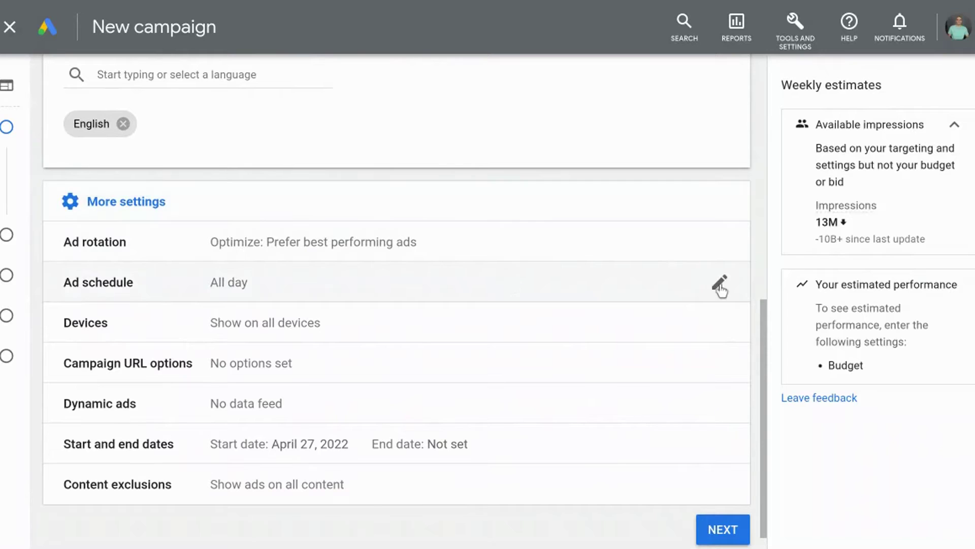
pyautogui.click(720, 282)
pyautogui.scroll(-2, 437, 284)
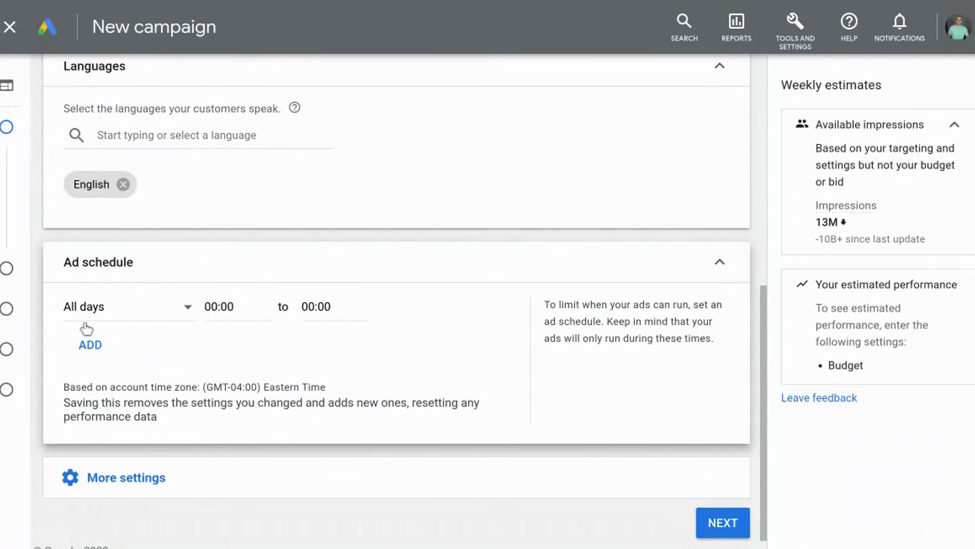
# Open the device settings, look at the specific device targeting options, and return to showing ads on all devices
pyautogui.click(115, 487)
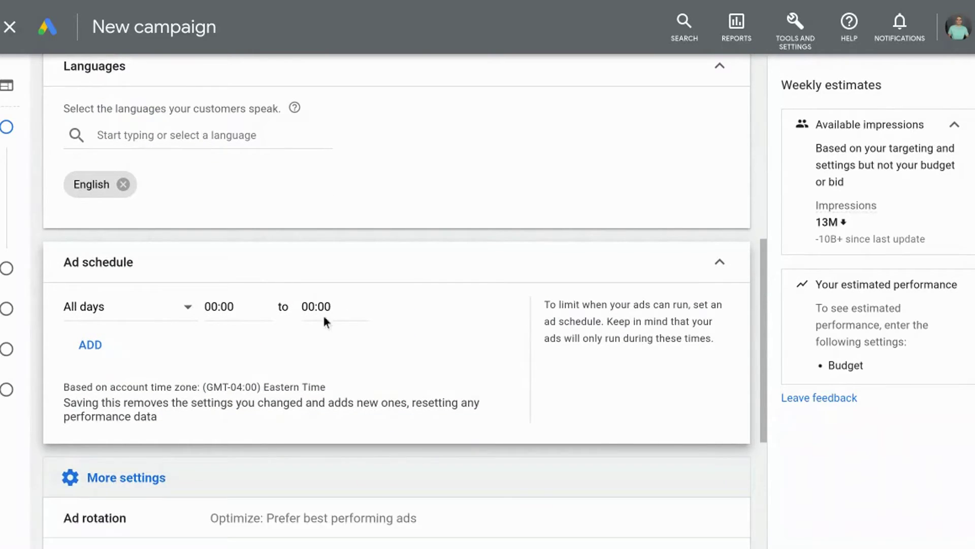
pyautogui.scroll(-4, 440, 281)
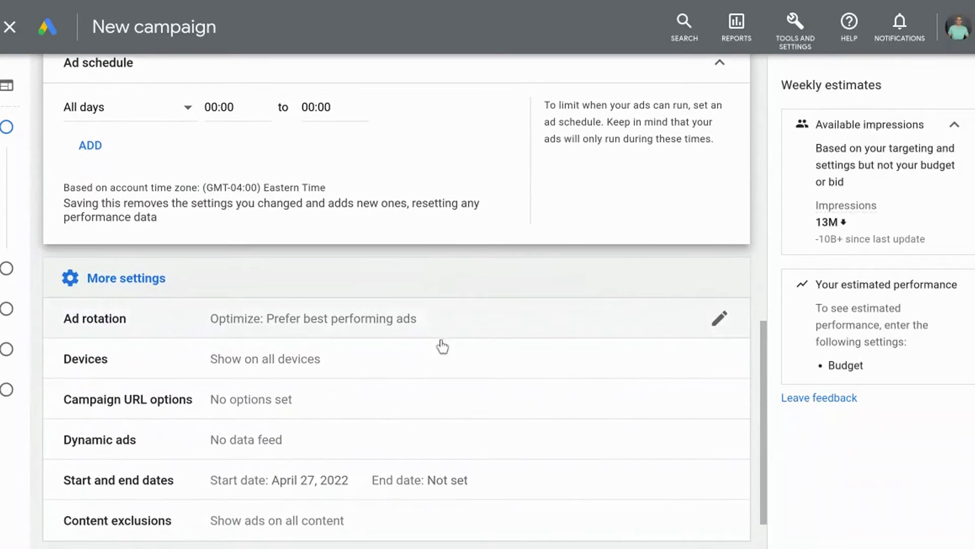
pyautogui.click(717, 362)
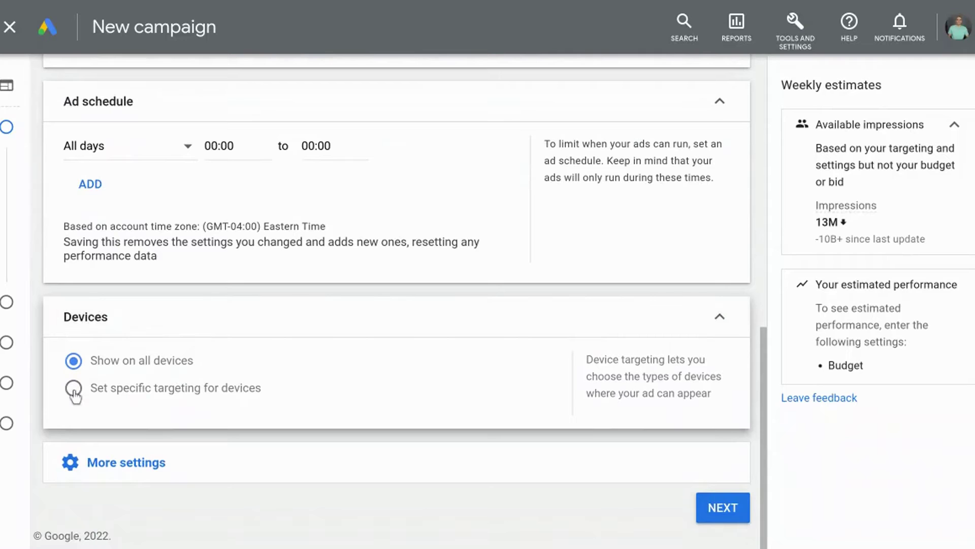
pyautogui.click(73, 389)
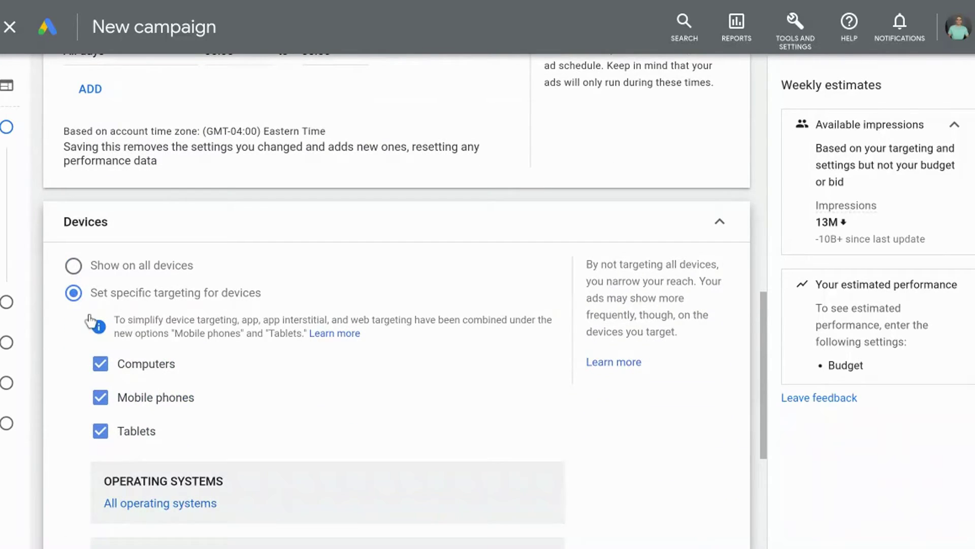
pyautogui.click(72, 266)
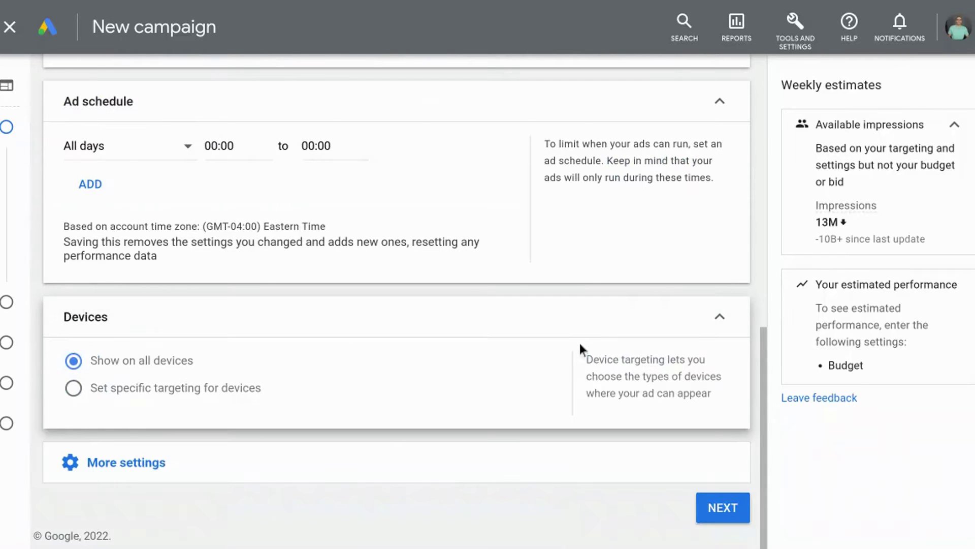
# Accept the remaining campaign settings and set the average daily budget to $25.00
pyautogui.click(152, 470)
pyautogui.scroll(-4, 244, 322)
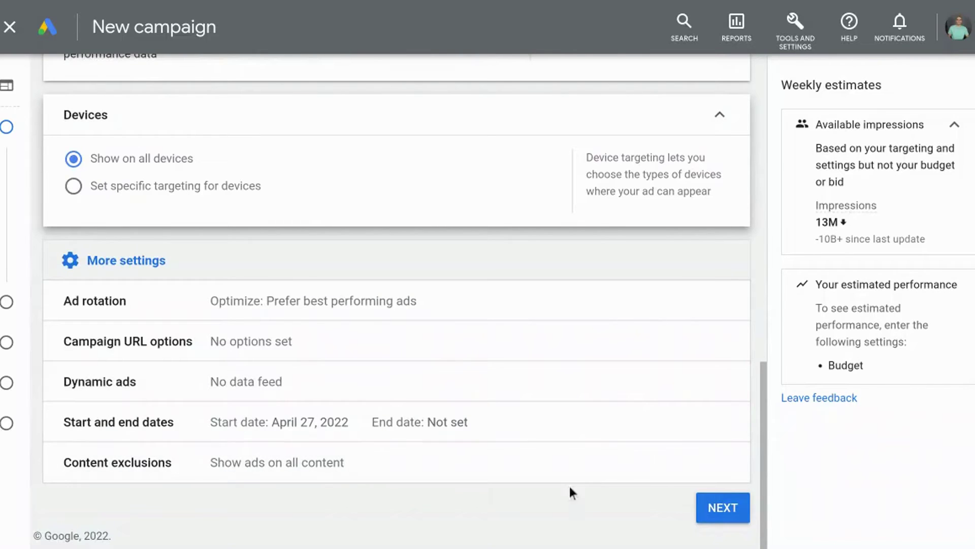
pyautogui.click(726, 516)
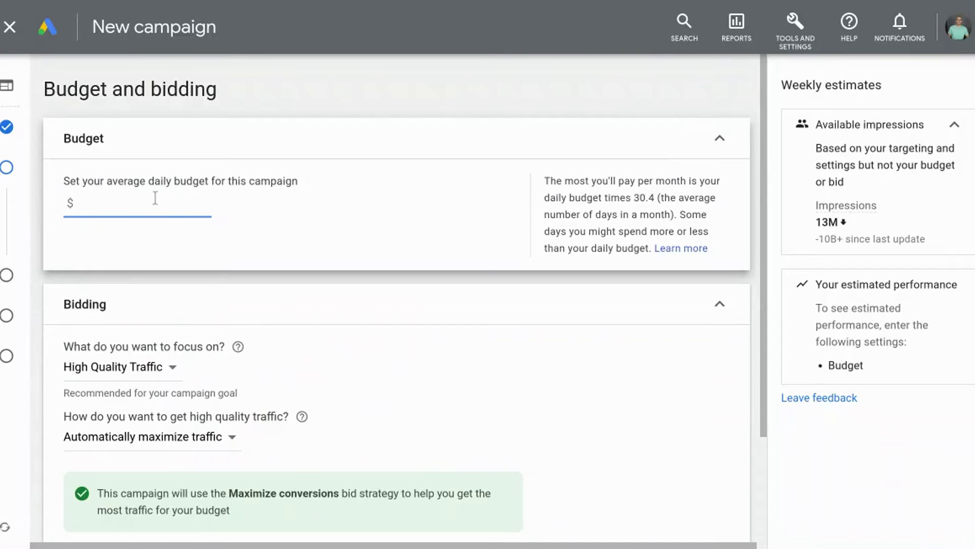
pyautogui.write('25')
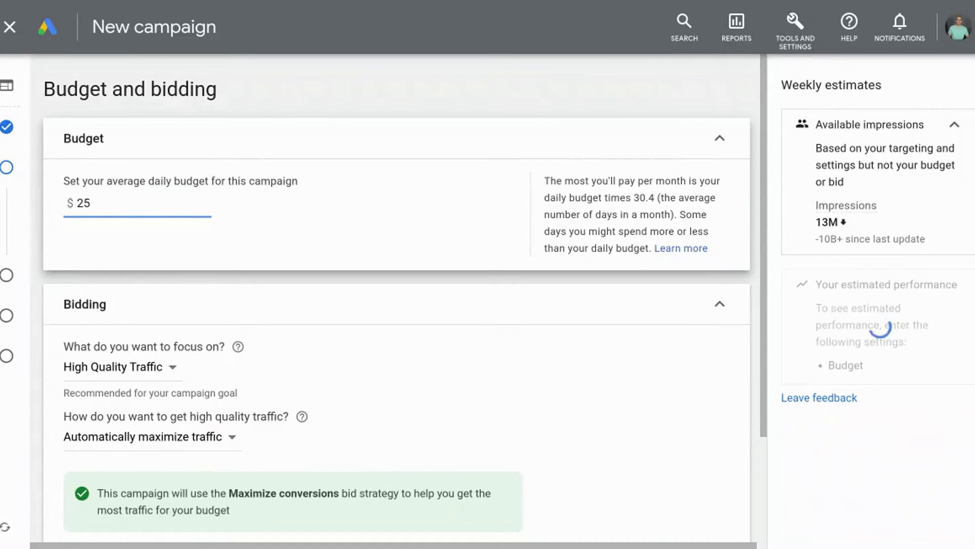
pyautogui.write('.00')
# Choose to set bids manually for high quality traffic and enter an enhanced CPC bid of $0.50 for the ad group
pyautogui.scroll(-1, 372, 199)
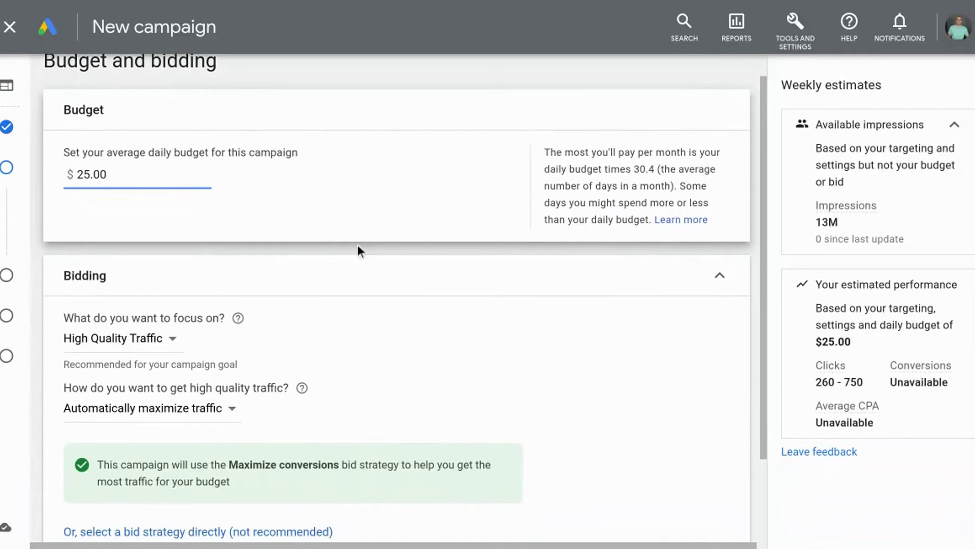
pyautogui.scroll(-1, 356, 268)
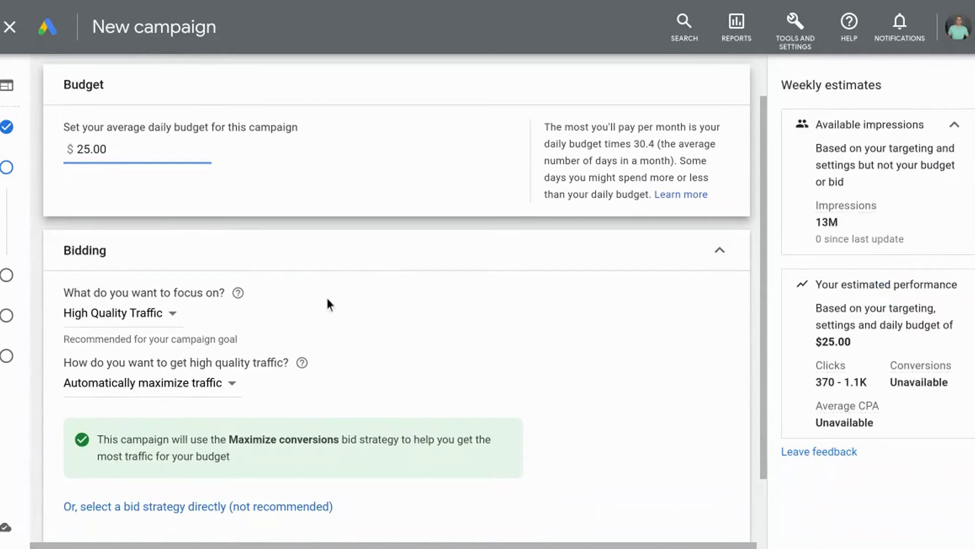
pyautogui.click(210, 386)
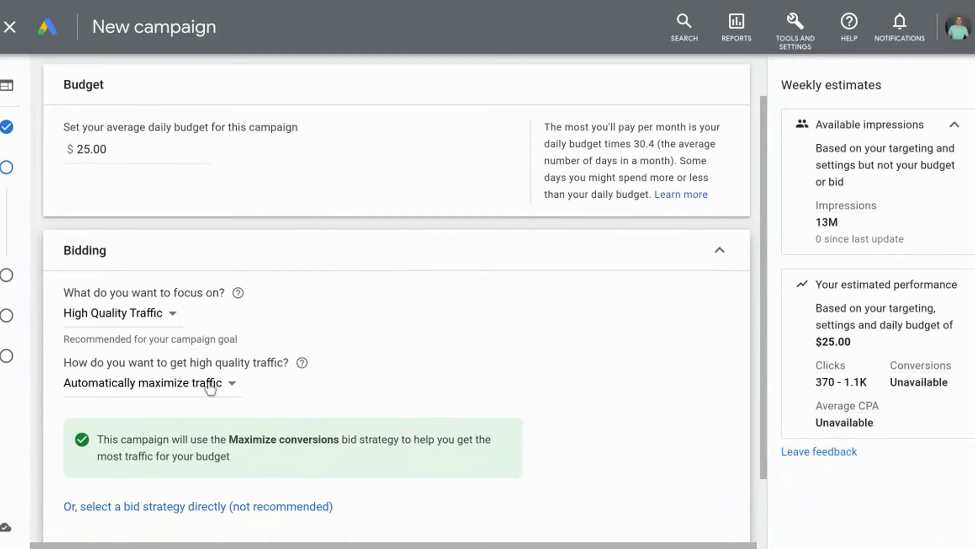
pyautogui.moveTo(162, 437)
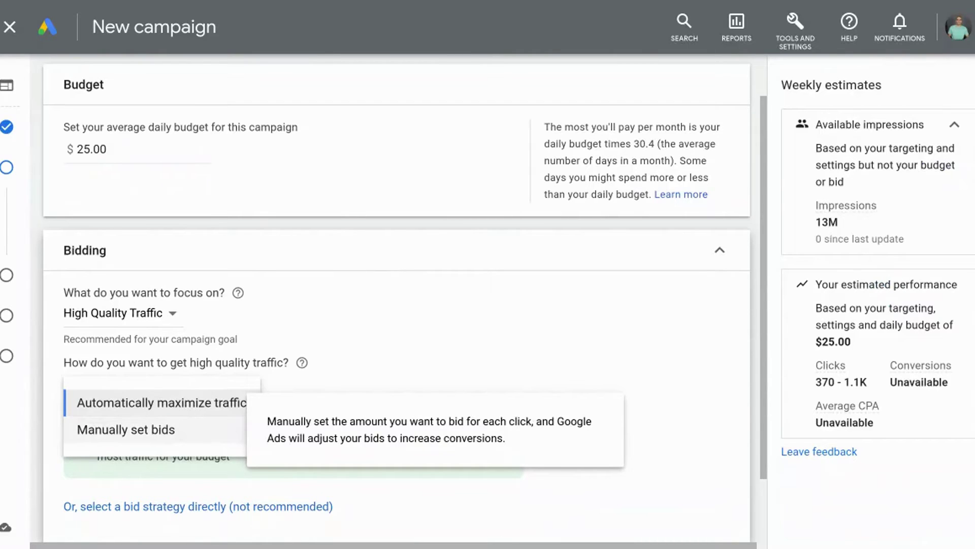
pyautogui.click(161, 433)
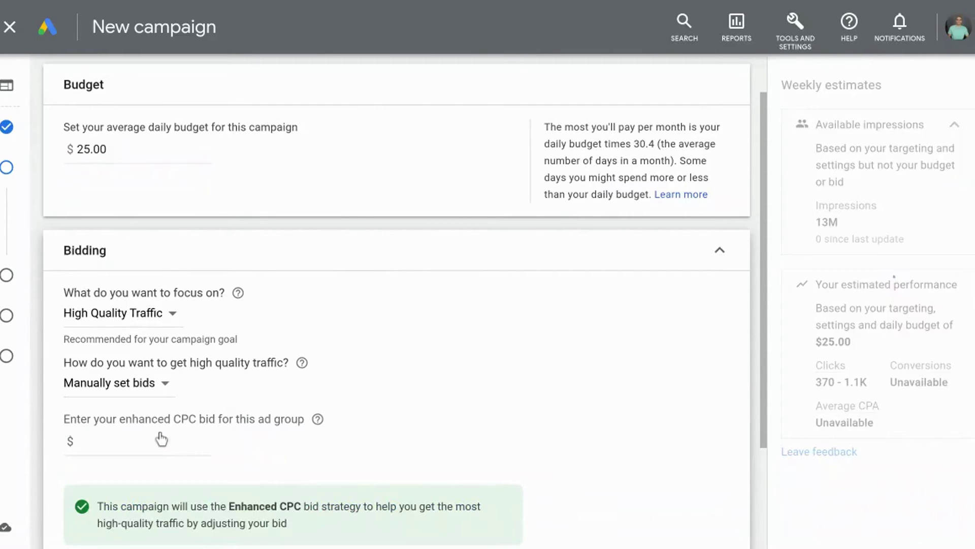
pyautogui.click(150, 439)
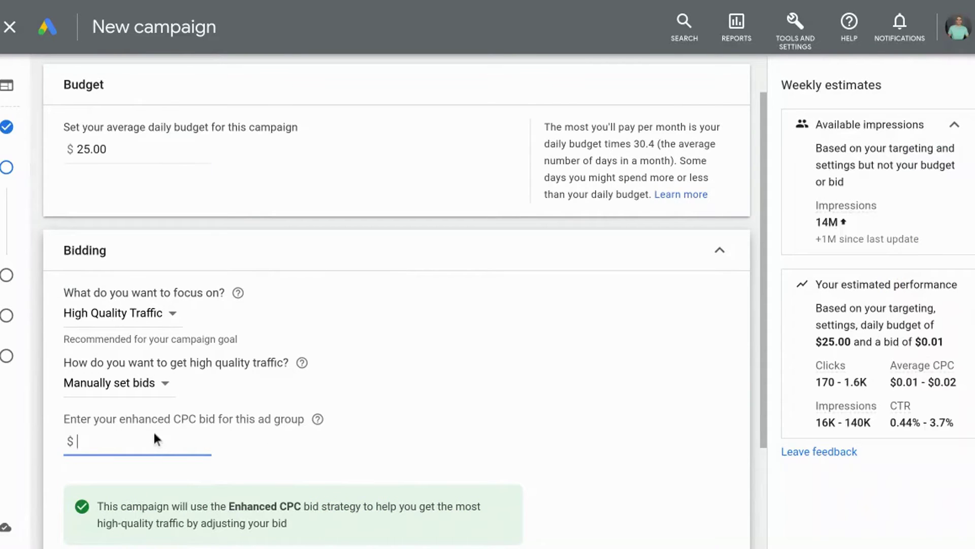
pyautogui.write('.50')
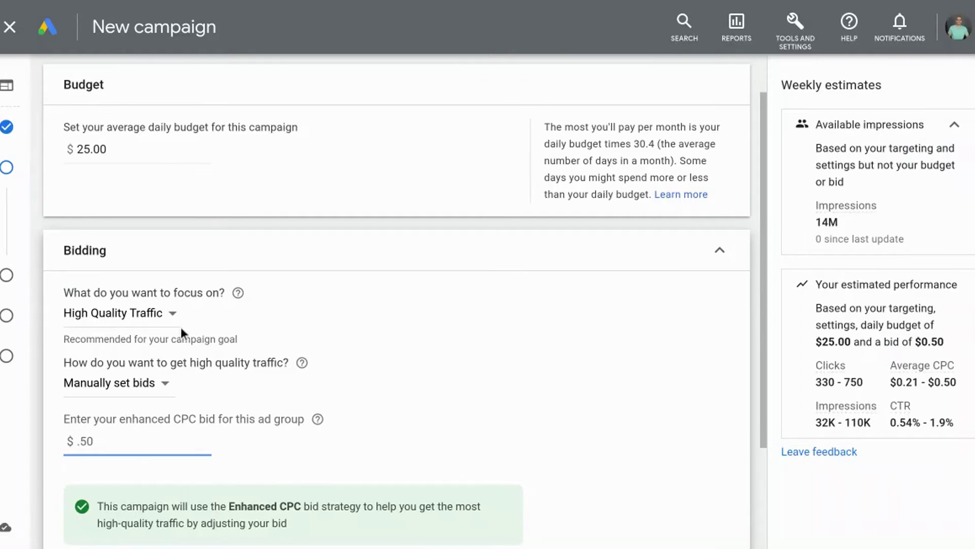
# Select the bid strategy directly, keeping Manual CPC with Enhanced CPC turned off, and continue to the targeting settings
pyautogui.scroll(-1, 167, 325)
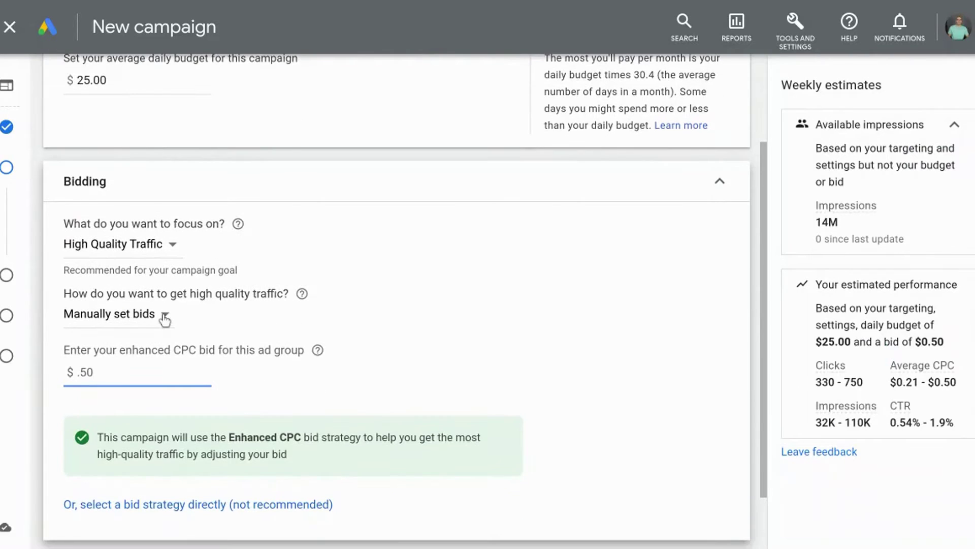
pyautogui.click(191, 503)
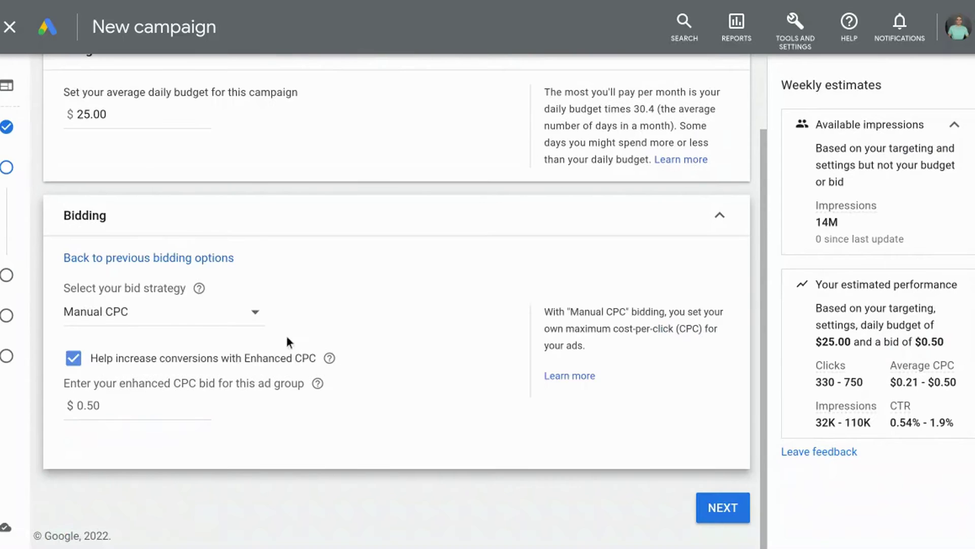
pyautogui.click(200, 321)
pyautogui.click(193, 312)
pyautogui.click(73, 358)
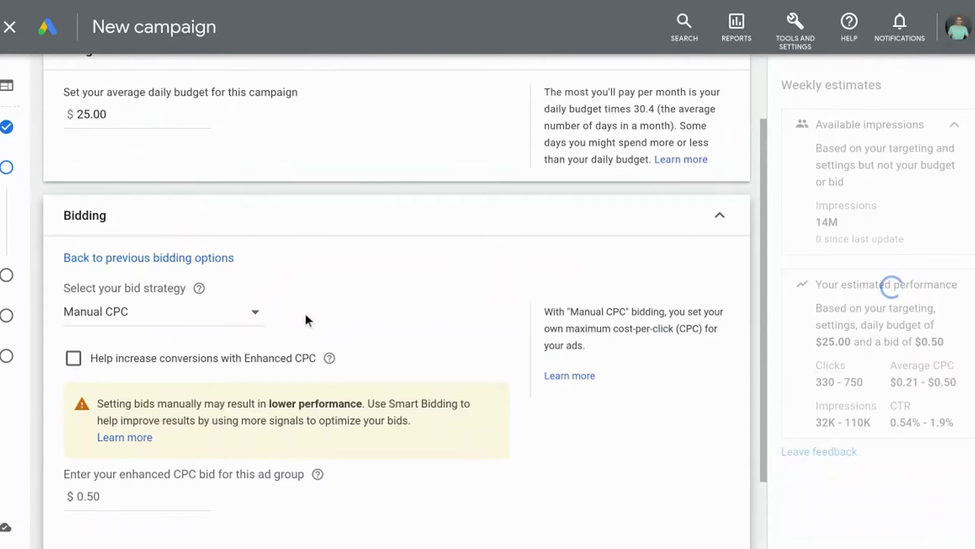
pyautogui.scroll(-2, 307, 315)
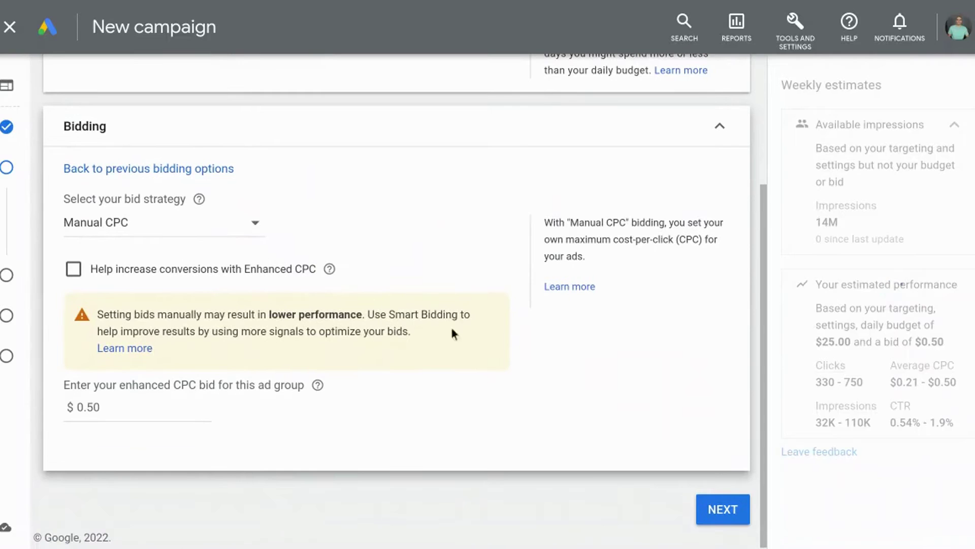
pyautogui.click(722, 511)
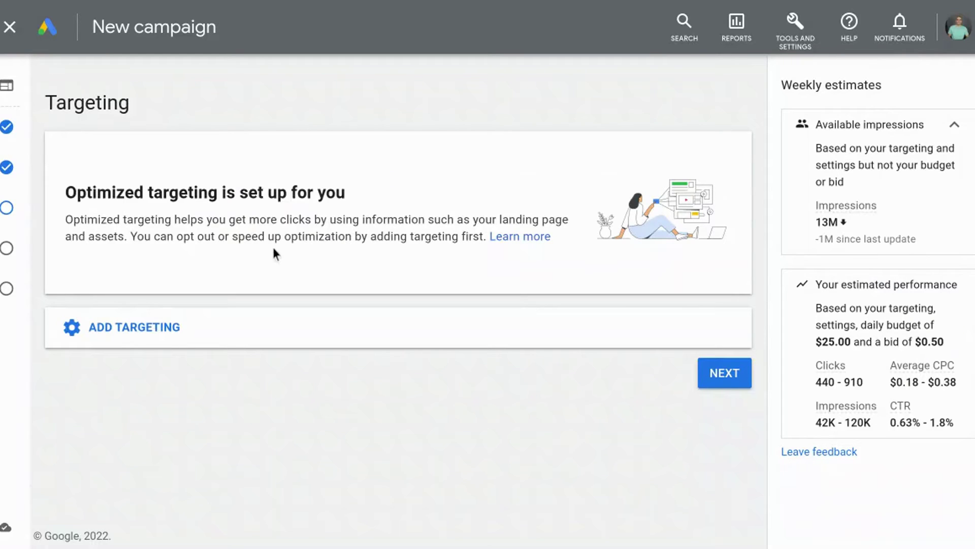
# Add targeting to the campaign and open the targeted placements for editing
pyautogui.click(216, 320)
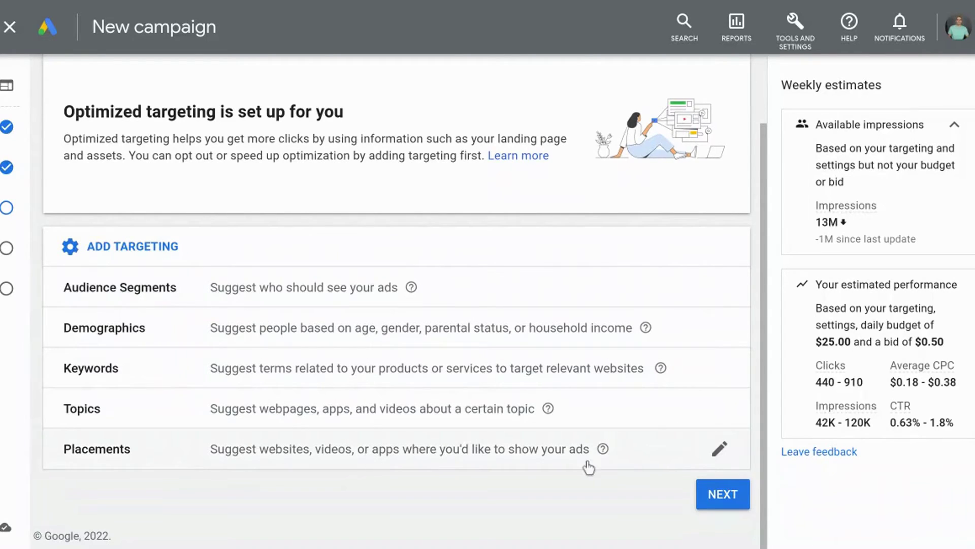
pyautogui.moveTo(602, 452)
pyautogui.click(719, 449)
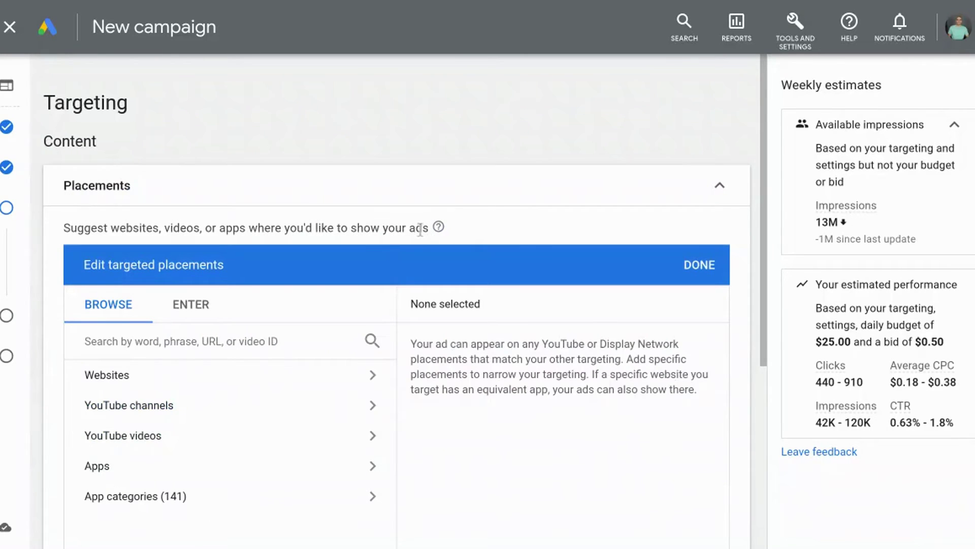
pyautogui.scroll(-1, 361, 248)
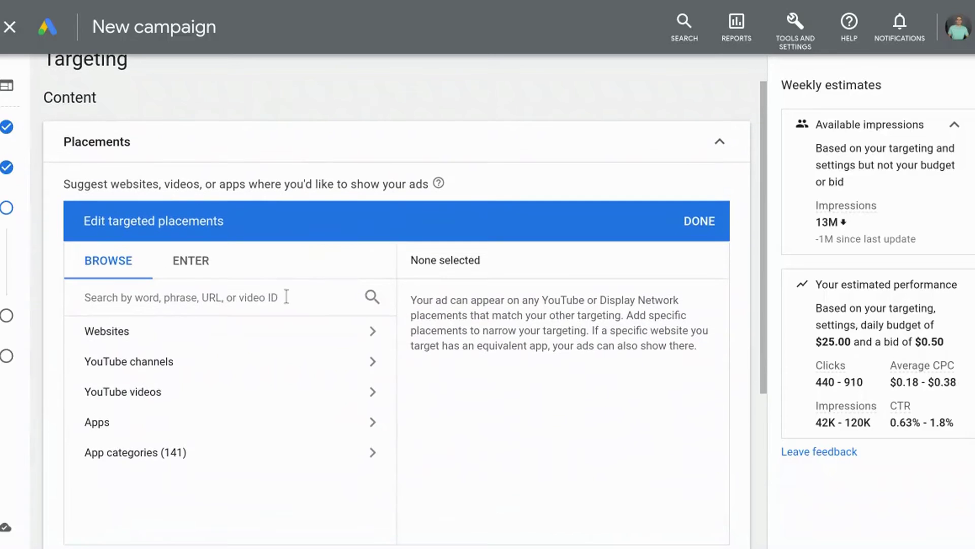
# Search the placements for nbc29.com and add the websites nbc29.com and cbs19news.com as targeted placements
pyautogui.click(287, 297)
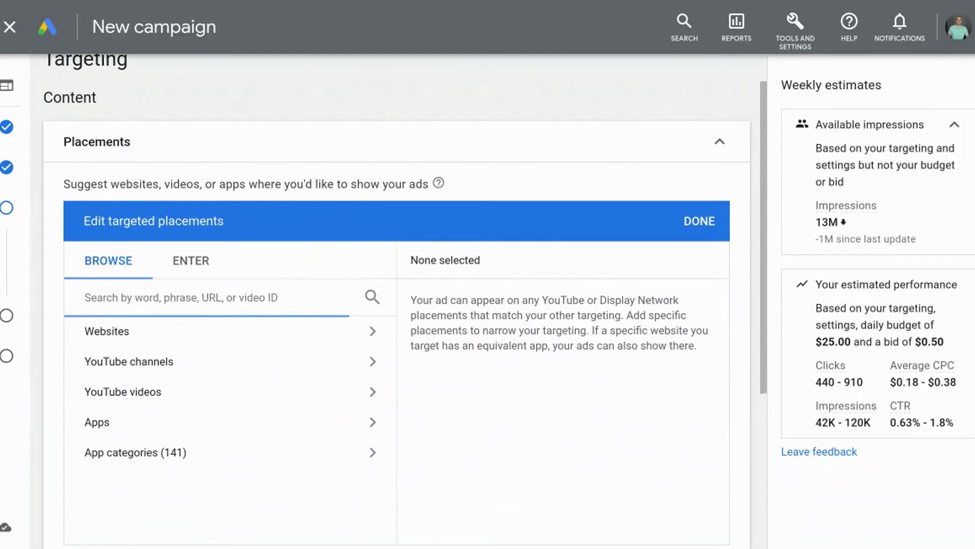
pyautogui.write('nbc29.com')
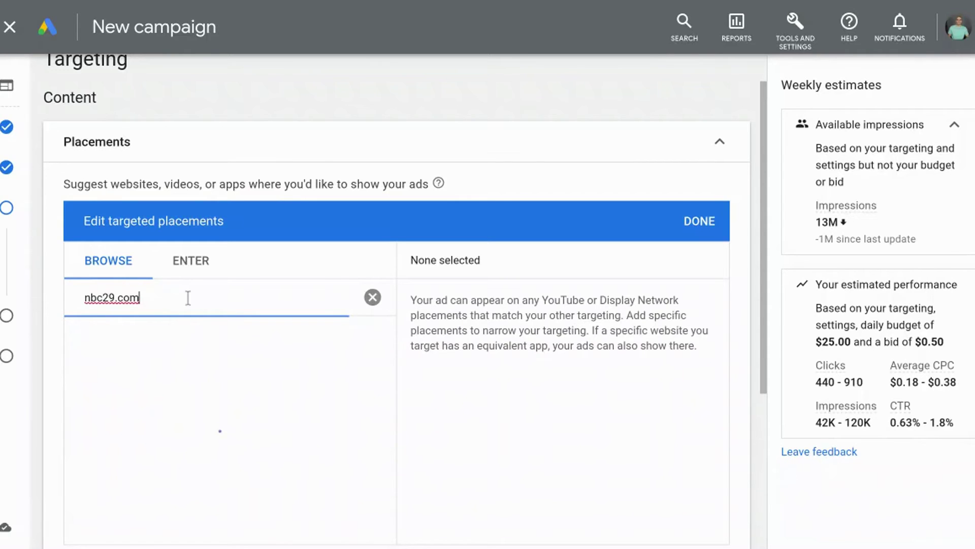
pyautogui.press('Return')
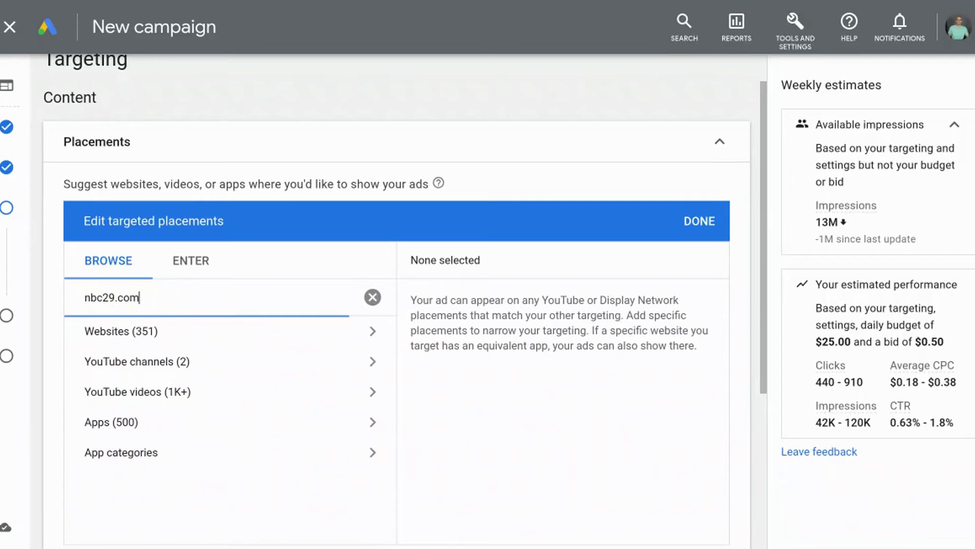
pyautogui.click(187, 338)
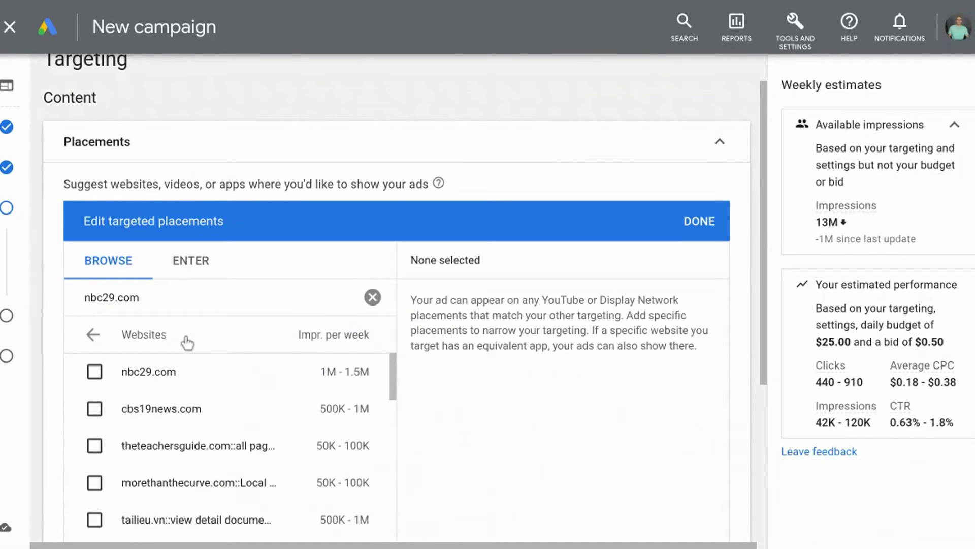
pyautogui.click(96, 376)
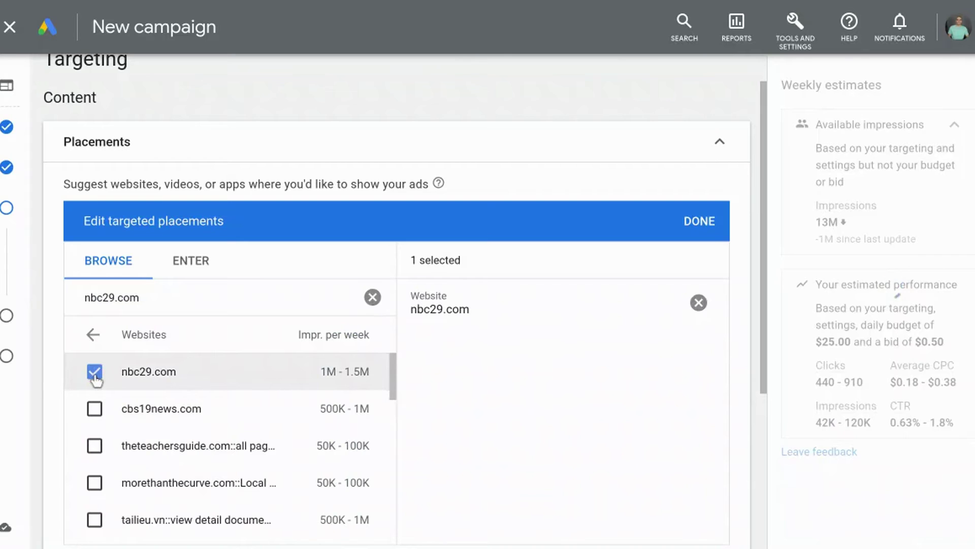
pyautogui.click(95, 411)
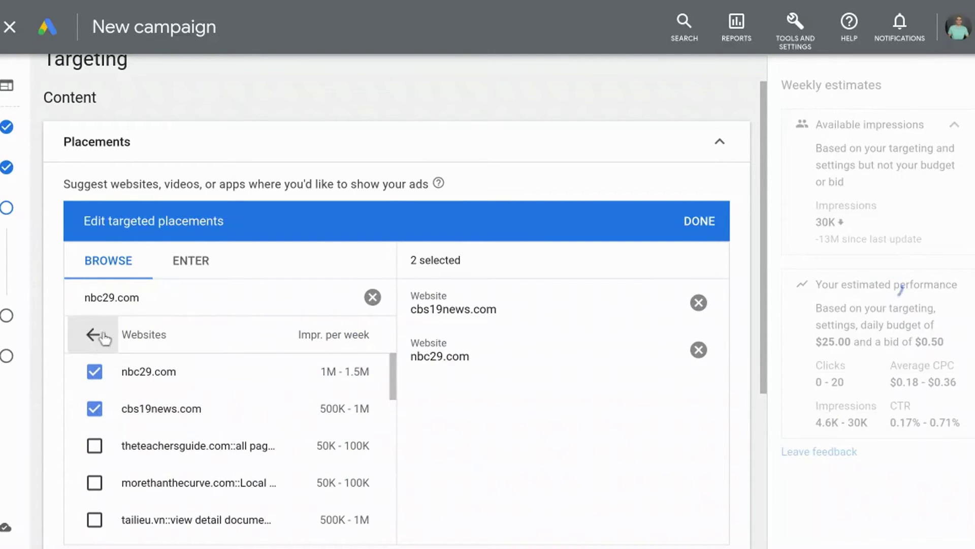
# Search the placements for "bakery" and look through the matching websites without selecting any
pyautogui.click(372, 298)
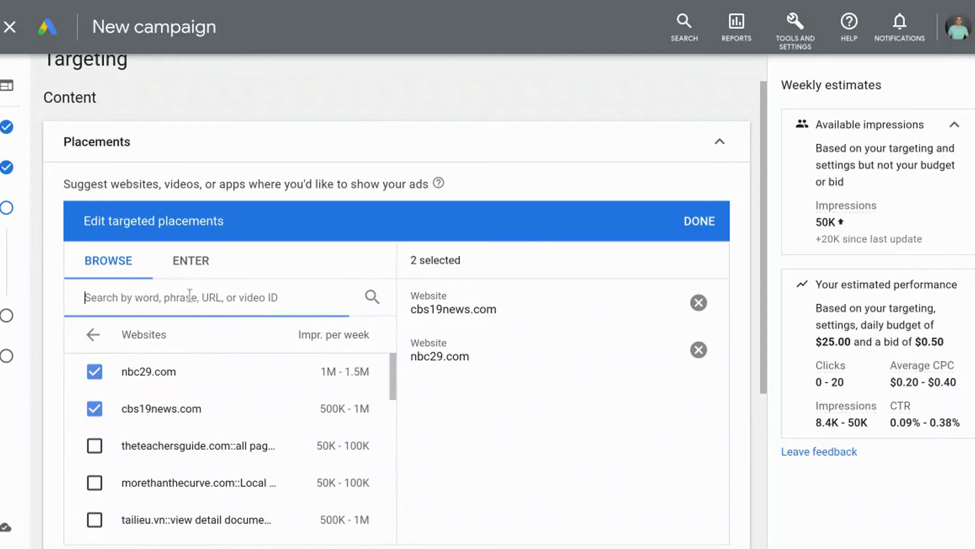
pyautogui.write('bakery')
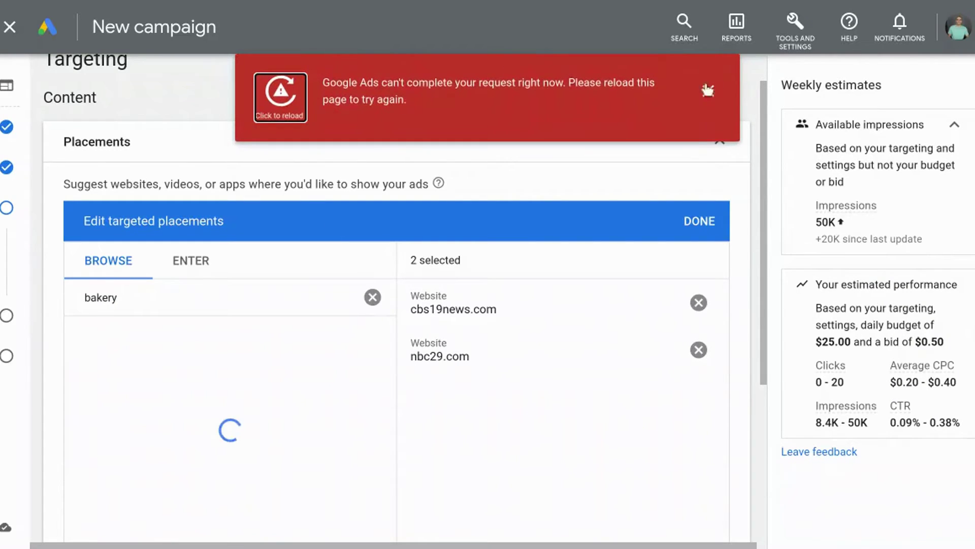
pyautogui.click(711, 93)
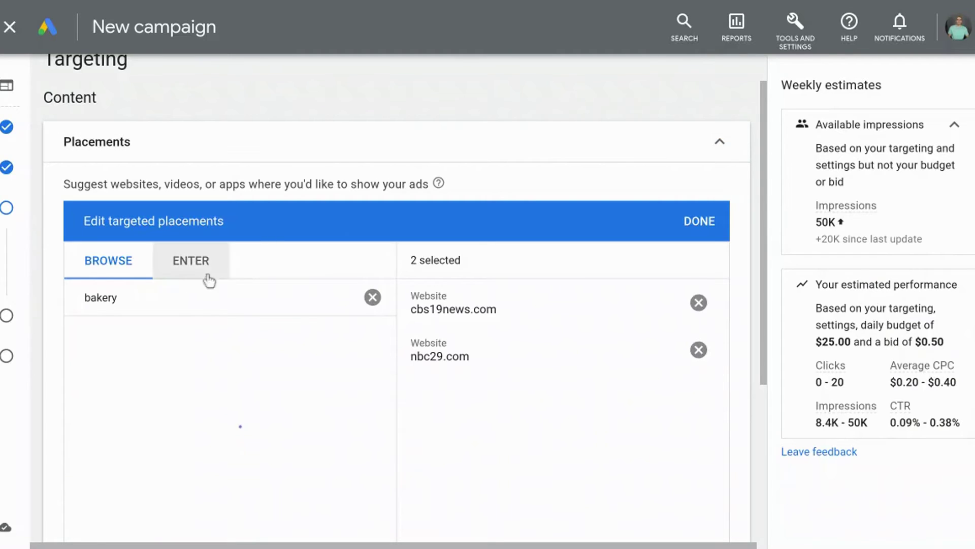
pyautogui.click(177, 307)
pyautogui.click(174, 338)
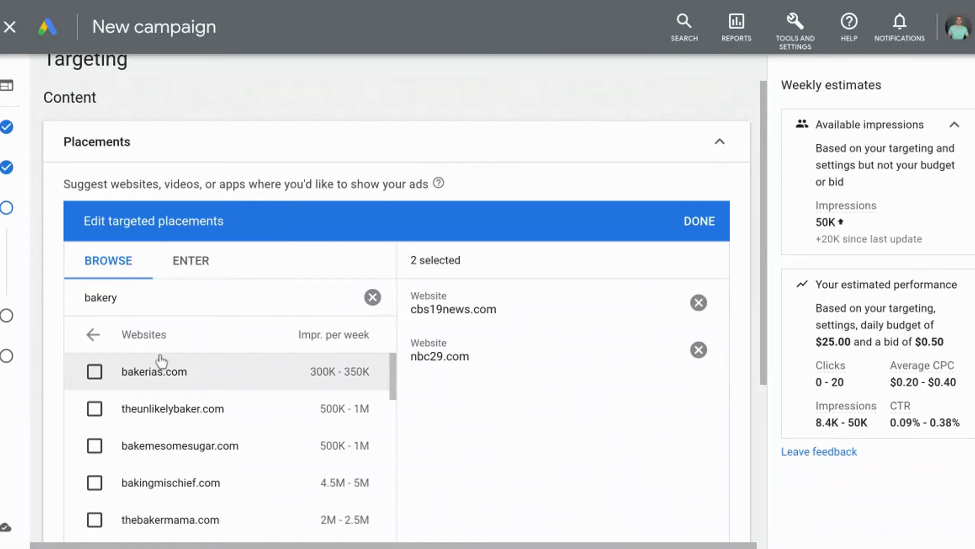
pyautogui.scroll(-1, 252, 405)
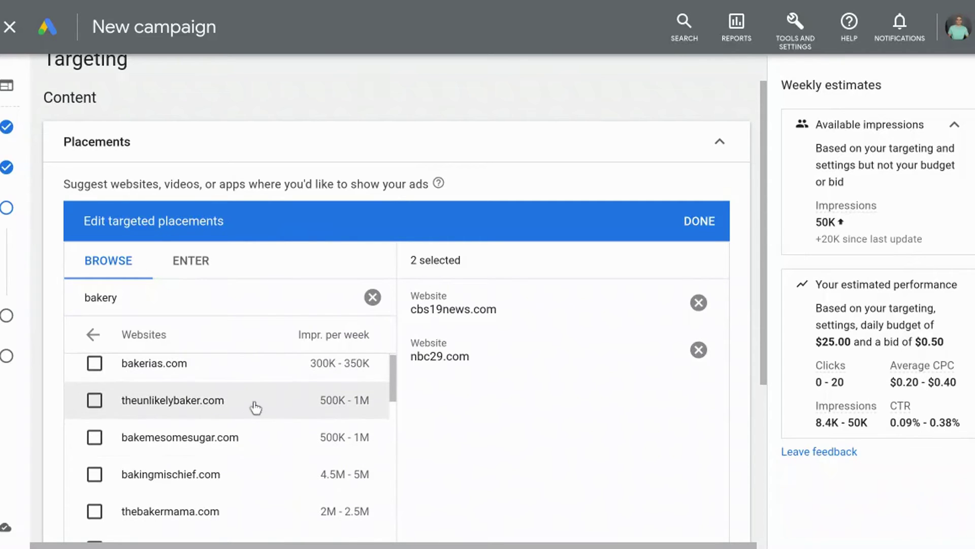
pyautogui.scroll(-5, 276, 450)
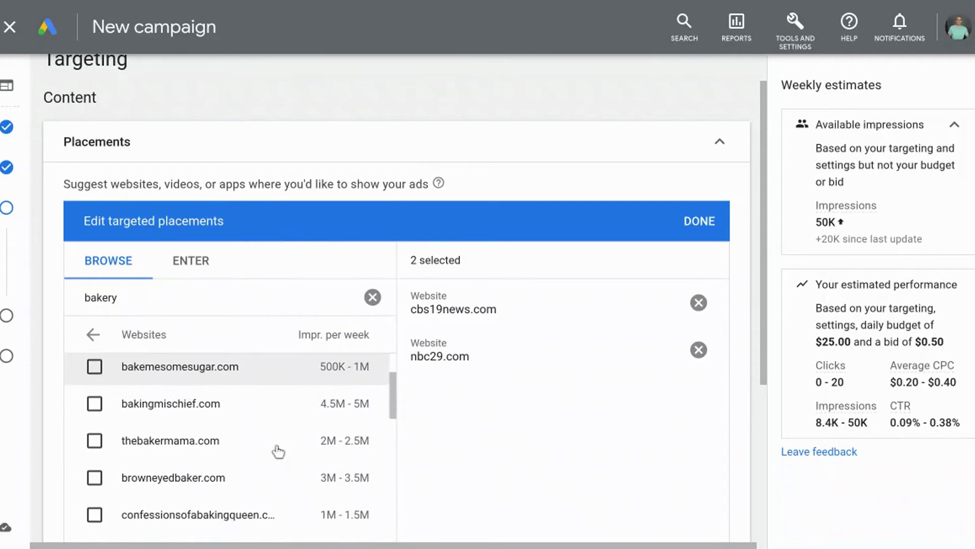
pyautogui.scroll(-3, 278, 451)
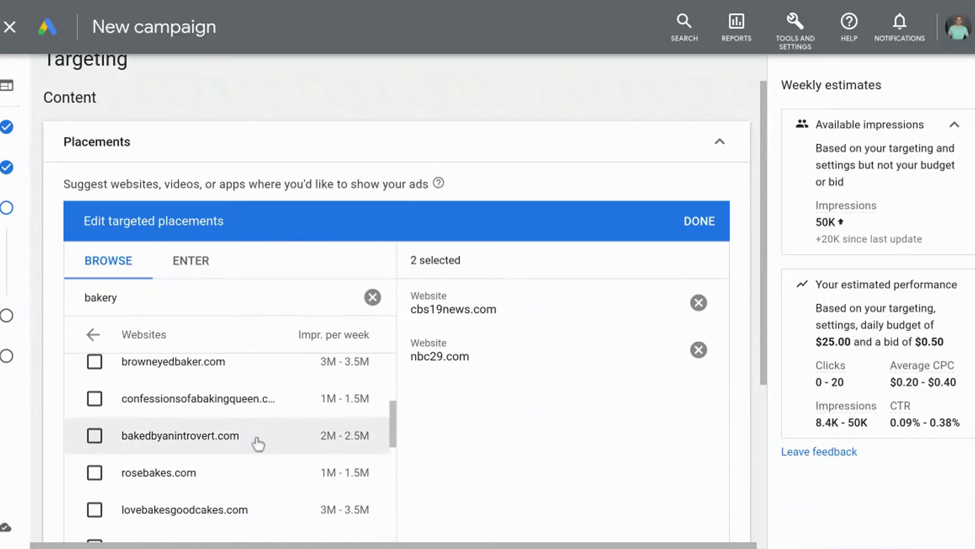
pyautogui.click(112, 347)
# Search the placements for "home improvement", look through the matching websites, and clear the search to return to the placement categories
pyautogui.tripleClick(152, 297)
pyautogui.write('hom')
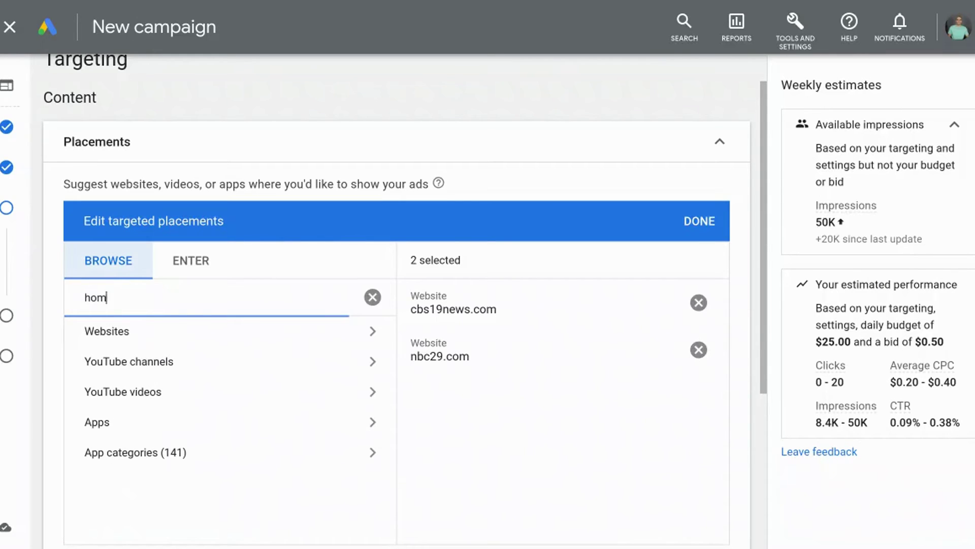
pyautogui.write('e improvement')
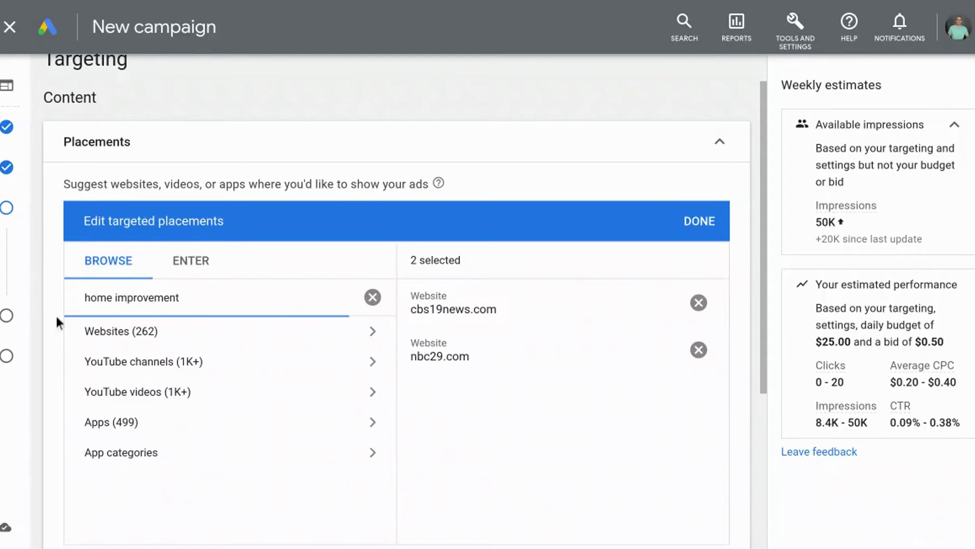
pyautogui.click(114, 336)
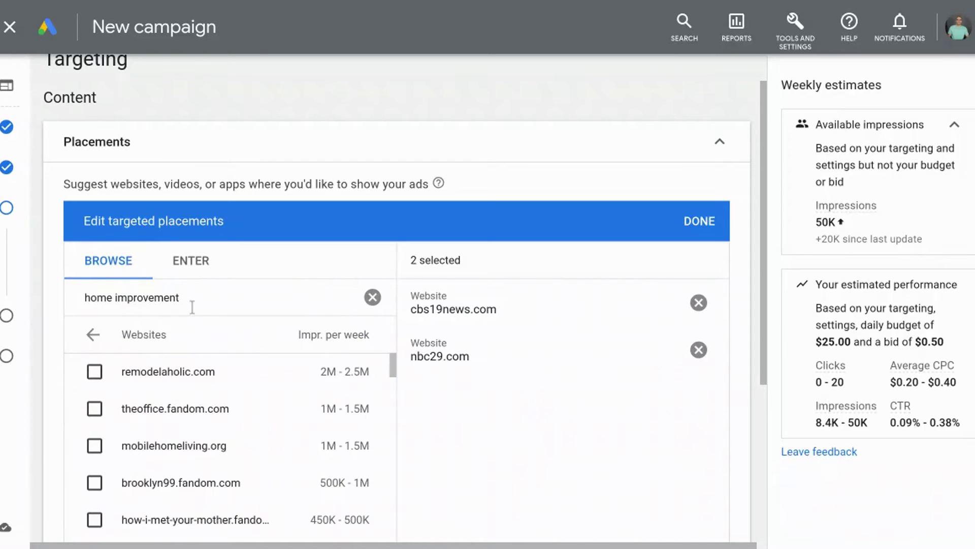
pyautogui.scroll(-1, 305, 412)
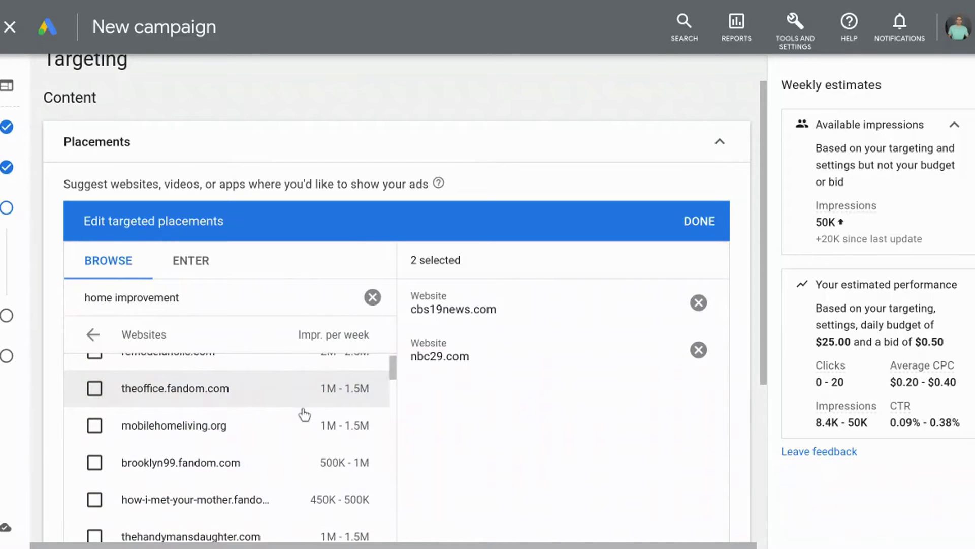
pyautogui.scroll(-3, 305, 414)
pyautogui.scroll(-3, 305, 414)
pyautogui.scroll(-4, 312, 452)
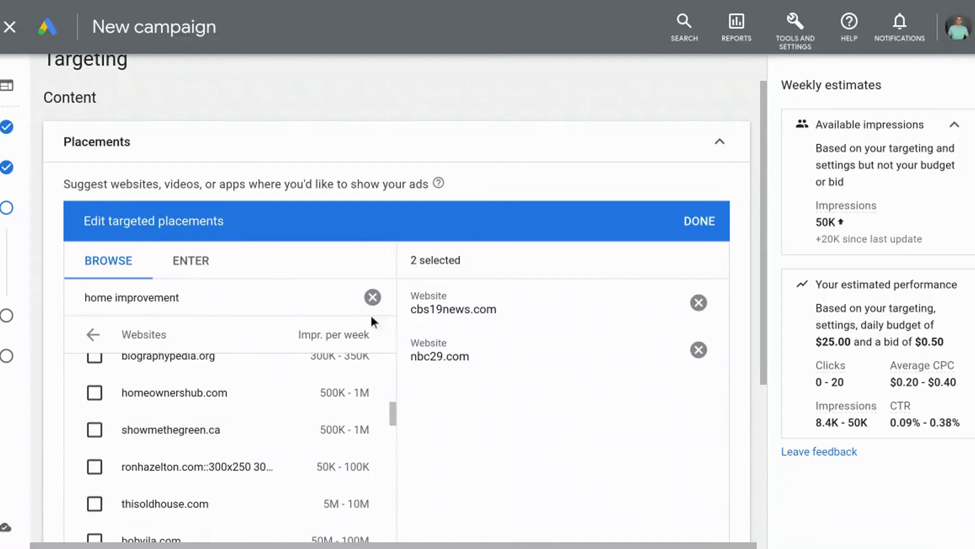
pyautogui.click(374, 303)
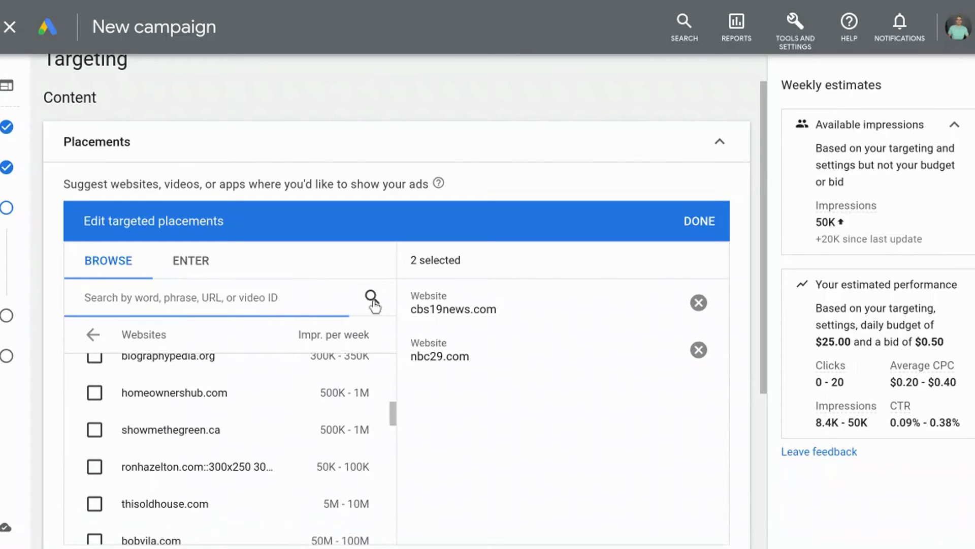
pyautogui.click(93, 334)
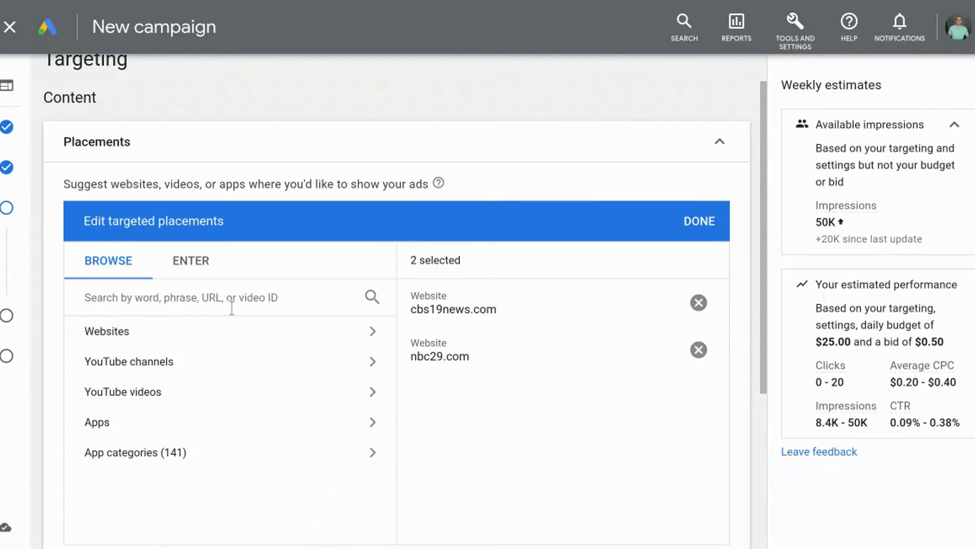
pyautogui.click(195, 272)
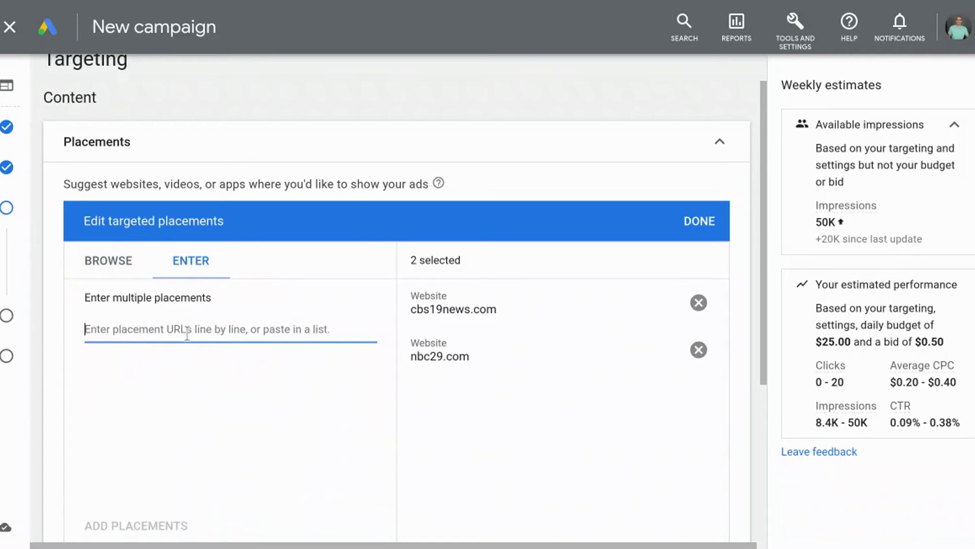
pyautogui.write('www')
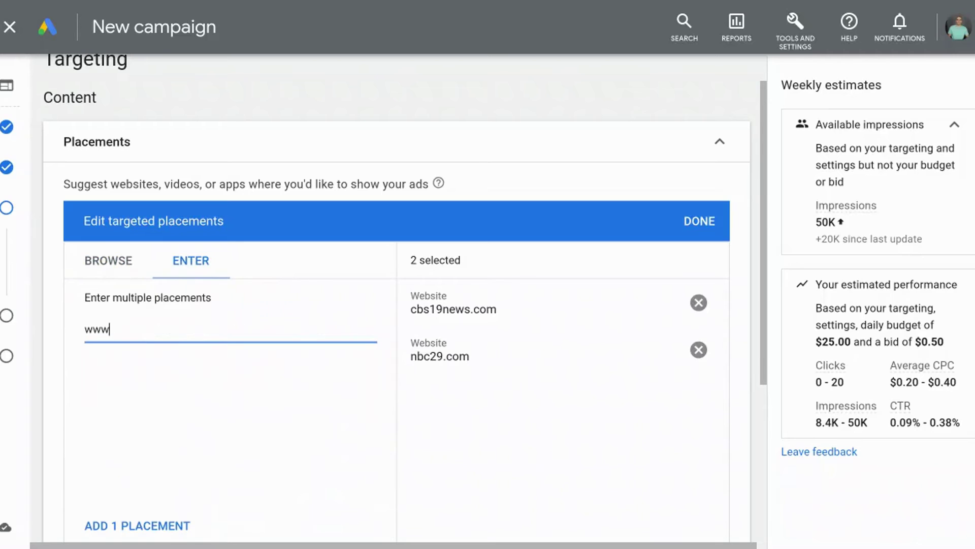
pyautogui.write('.example.com')
pyautogui.scroll(-1, 229, 329)
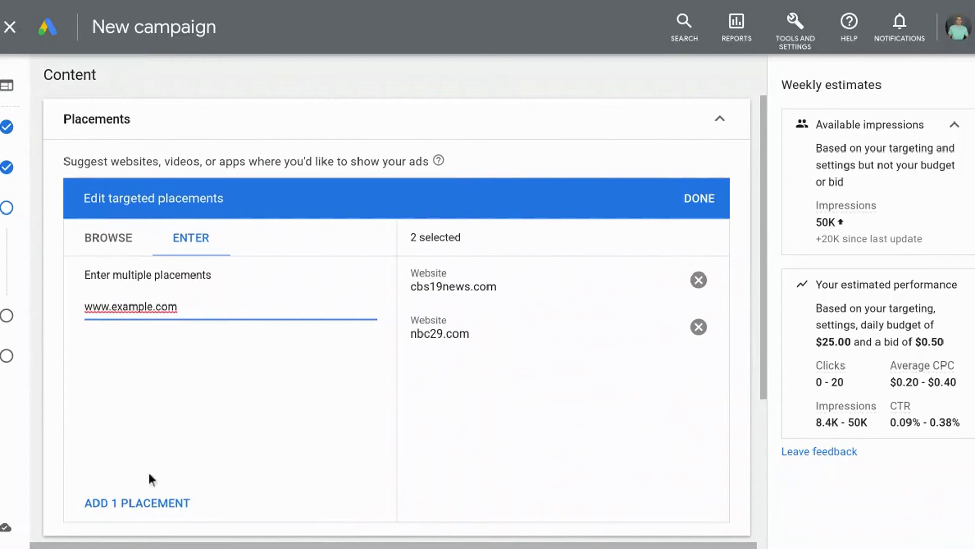
pyautogui.click(136, 511)
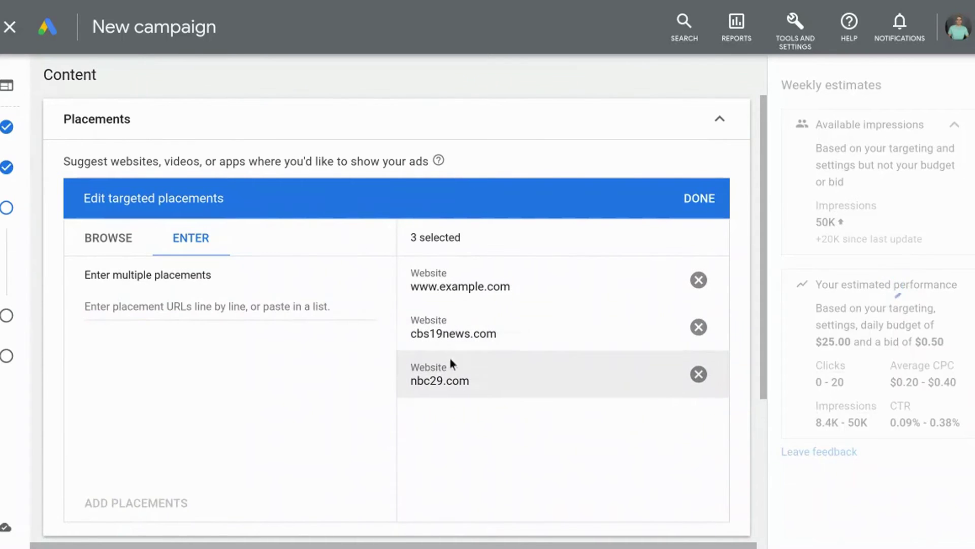
pyautogui.click(698, 280)
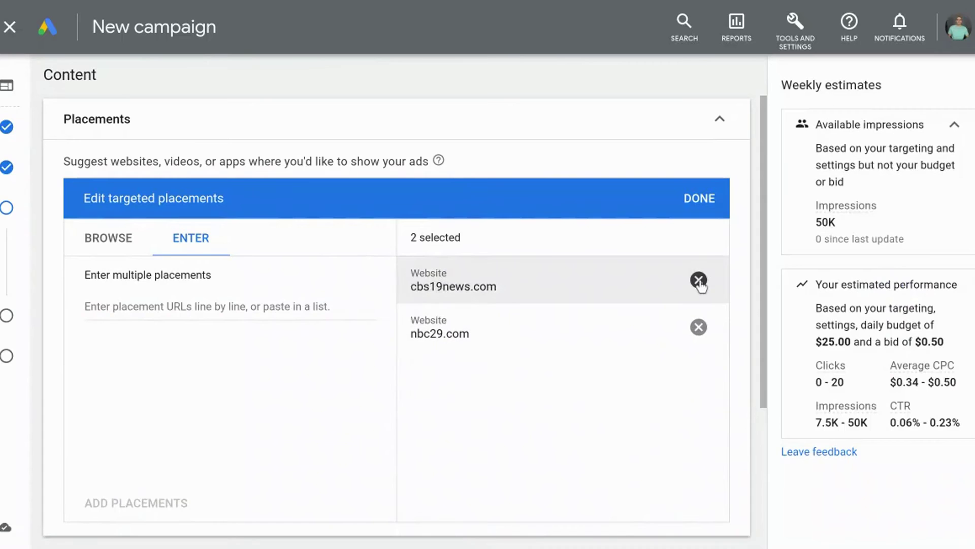
# Expand the optimized targeting settings below the placements to view the option
pyautogui.scroll(-2, 513, 259)
pyautogui.scroll(-3, 487, 284)
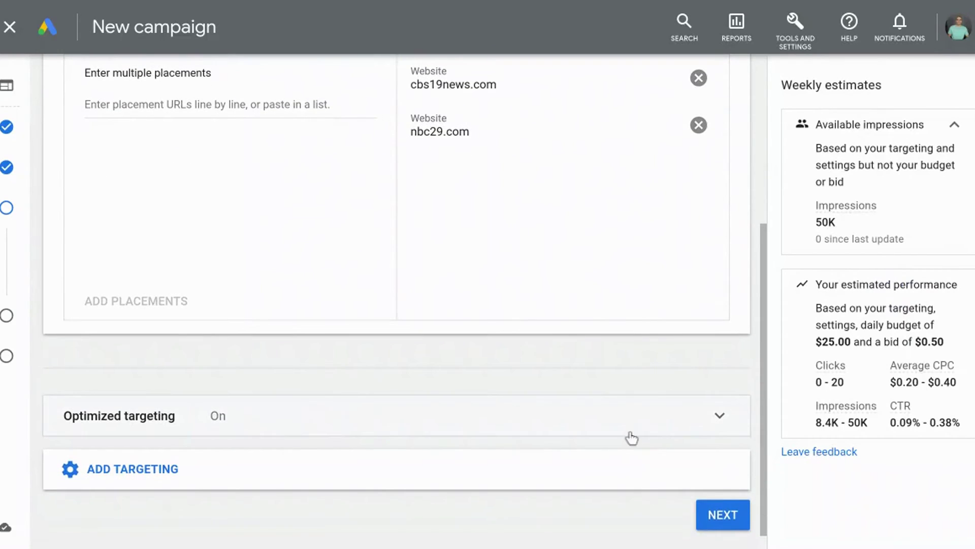
pyautogui.click(699, 422)
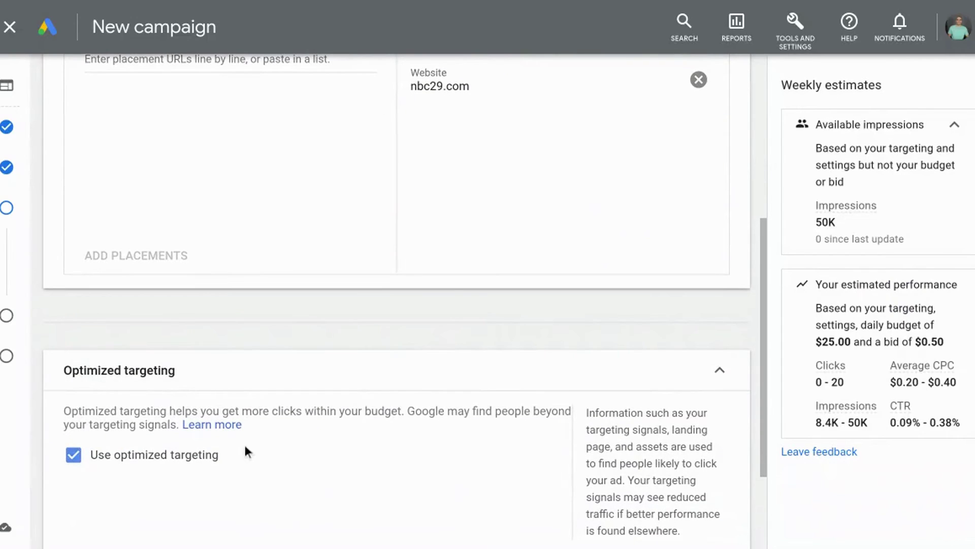
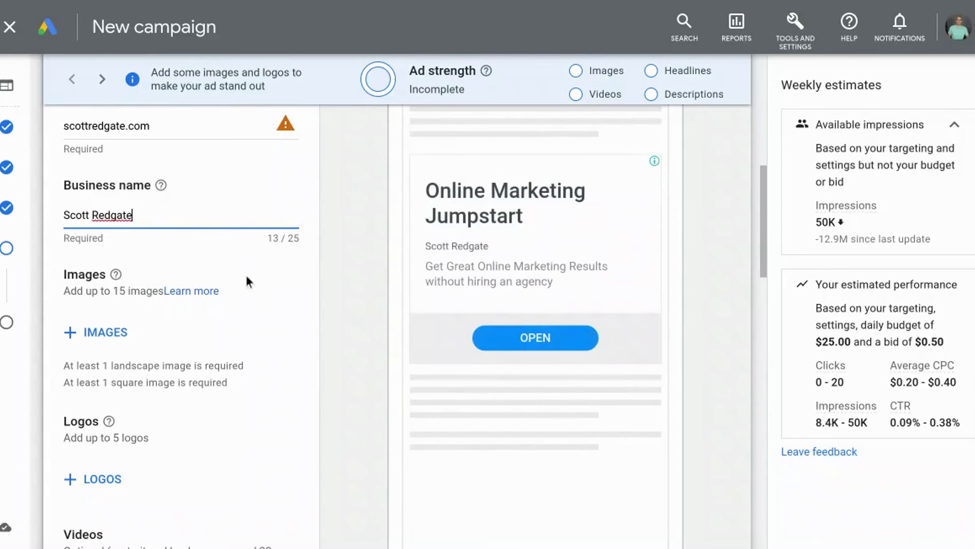
# Upload Learn SEO!.png as an ad image with the 1:1 crop ratio and save it to the ad
pyautogui.click(105, 333)
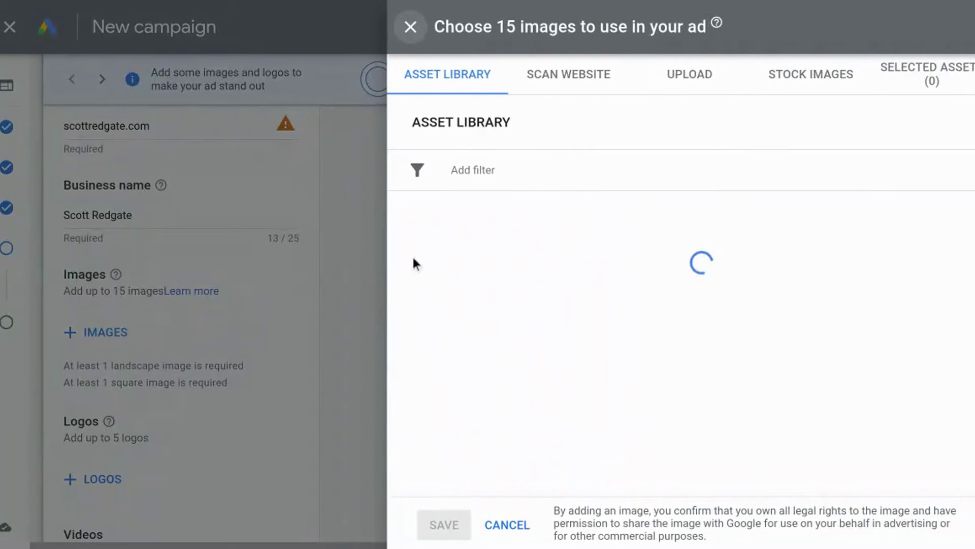
pyautogui.click(688, 77)
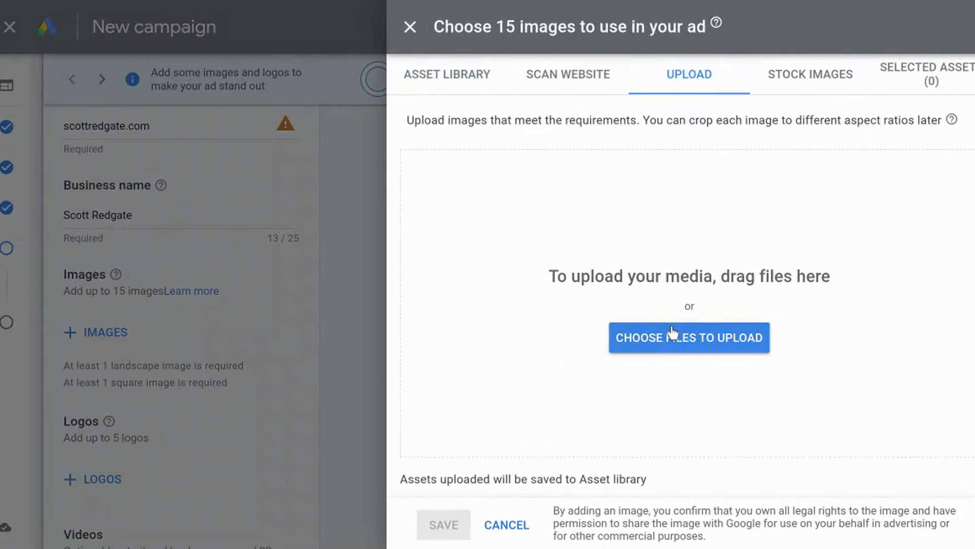
pyautogui.click(673, 334)
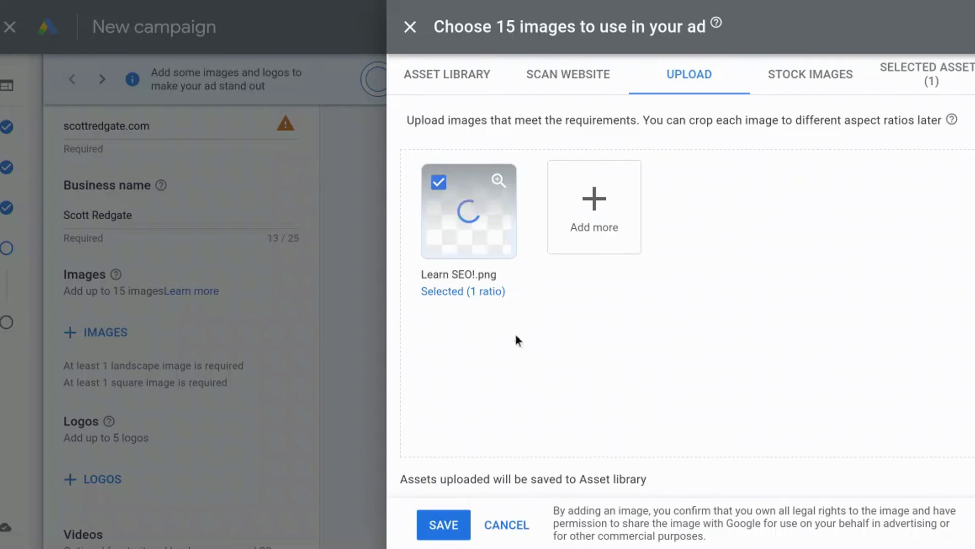
pyautogui.click(477, 293)
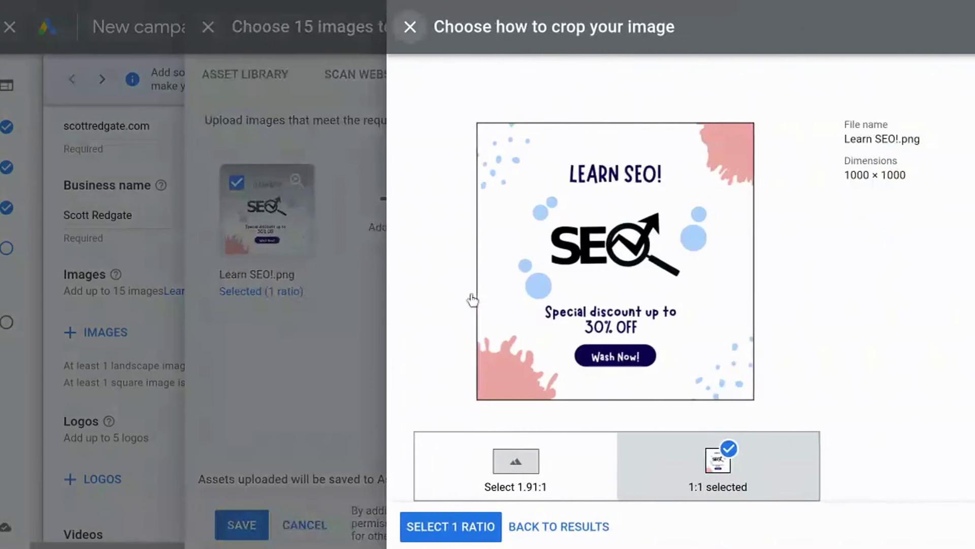
pyautogui.click(450, 529)
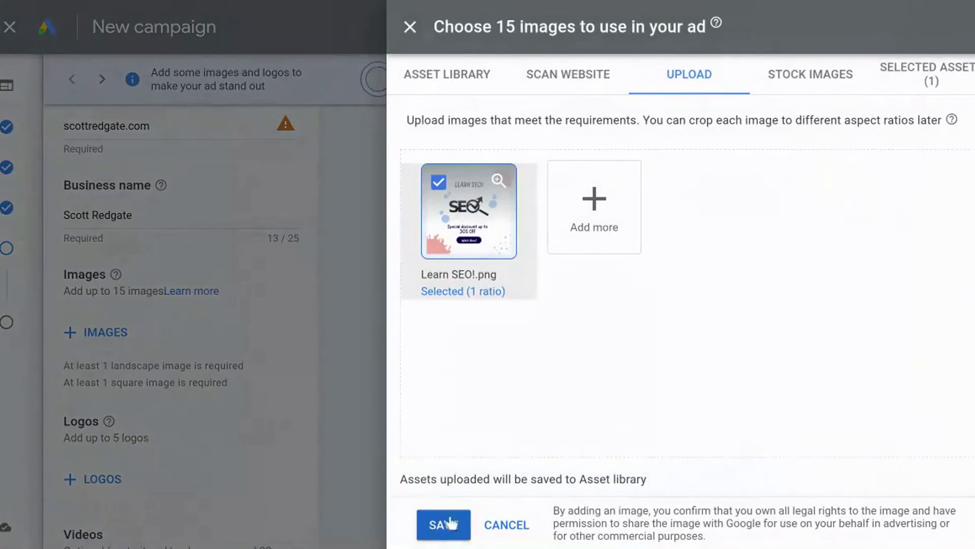
pyautogui.click(410, 27)
pyautogui.click(654, 297)
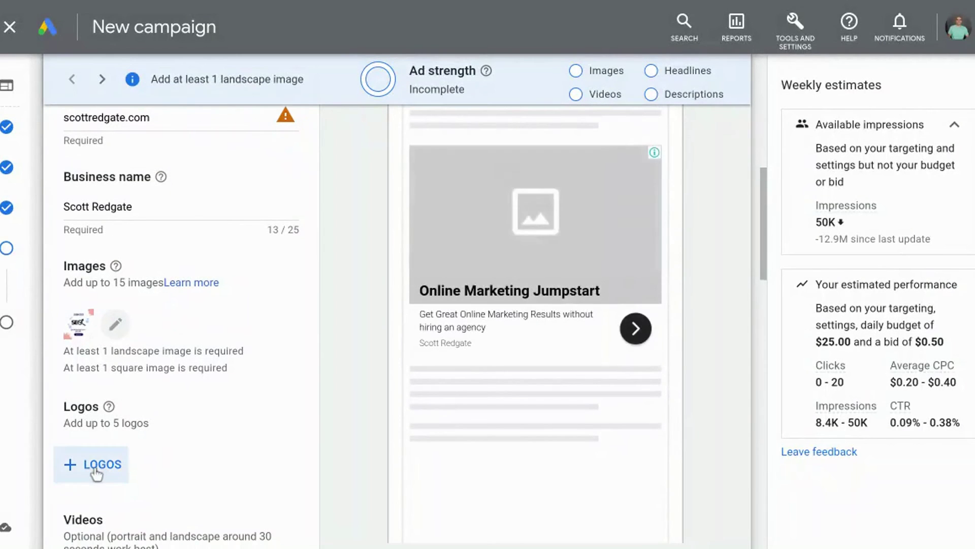
# Upload Untitled design (13).png as the ad's logo and save the selection
pyautogui.click(96, 469)
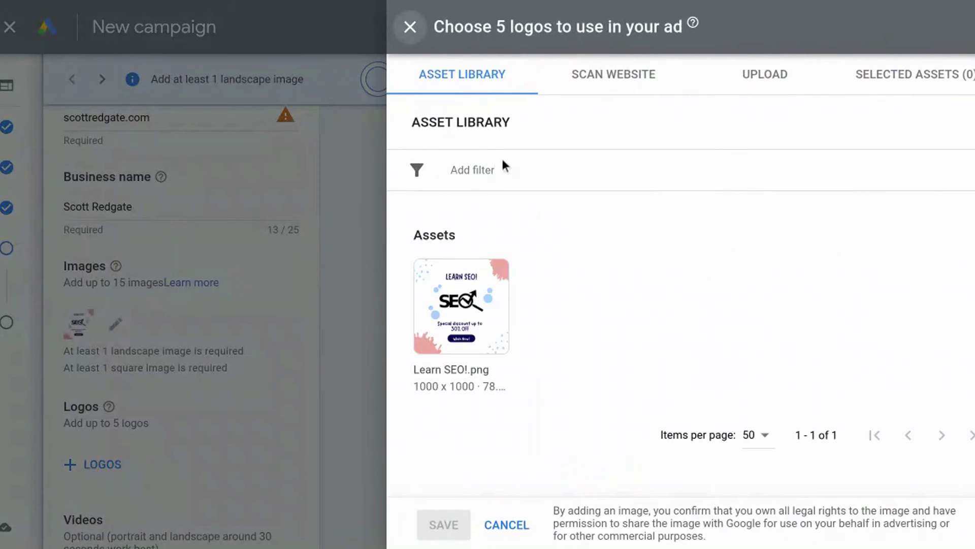
pyautogui.click(738, 77)
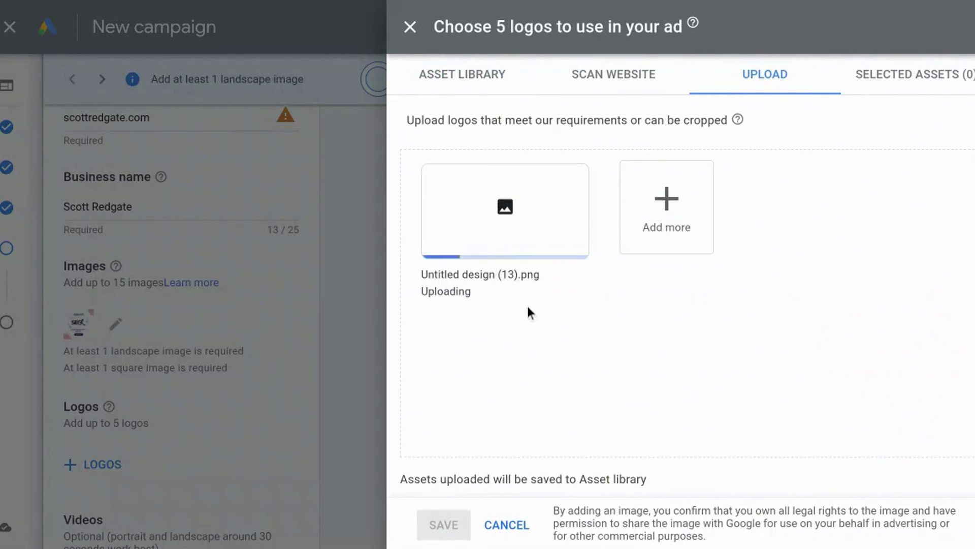
pyautogui.click(443, 524)
# Add the suggested headline "Get Found Online" to the responsive display ad
pyautogui.scroll(-9, 209, 261)
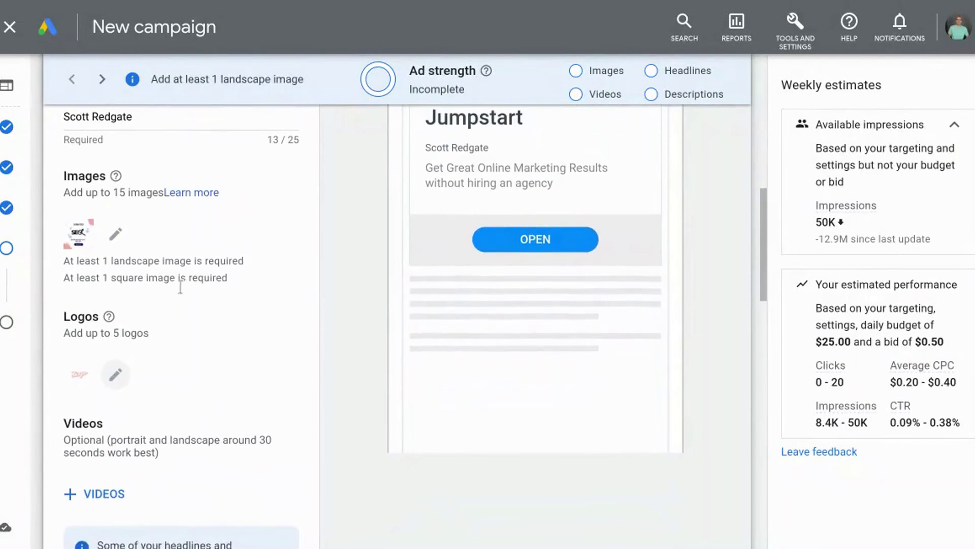
pyautogui.scroll(-1, 181, 246)
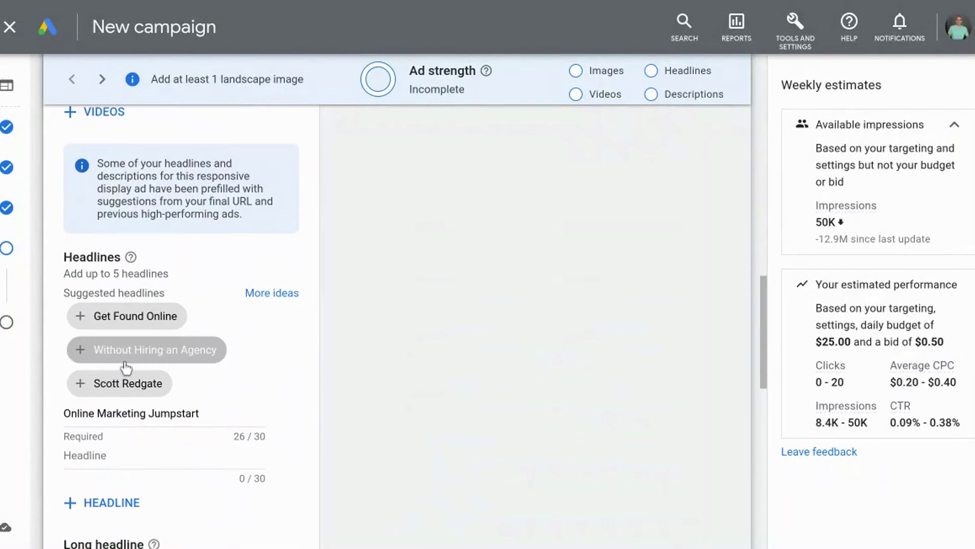
pyautogui.scroll(-1, 127, 371)
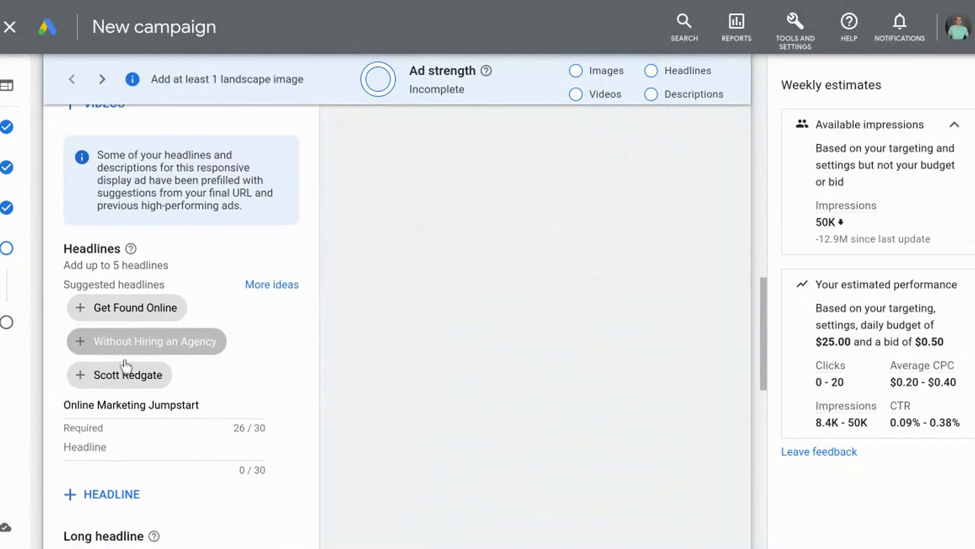
pyautogui.click(138, 298)
# Add the suggested description "You have what it takes to manage your company's online marketing" to the ad
pyautogui.scroll(-5, 179, 276)
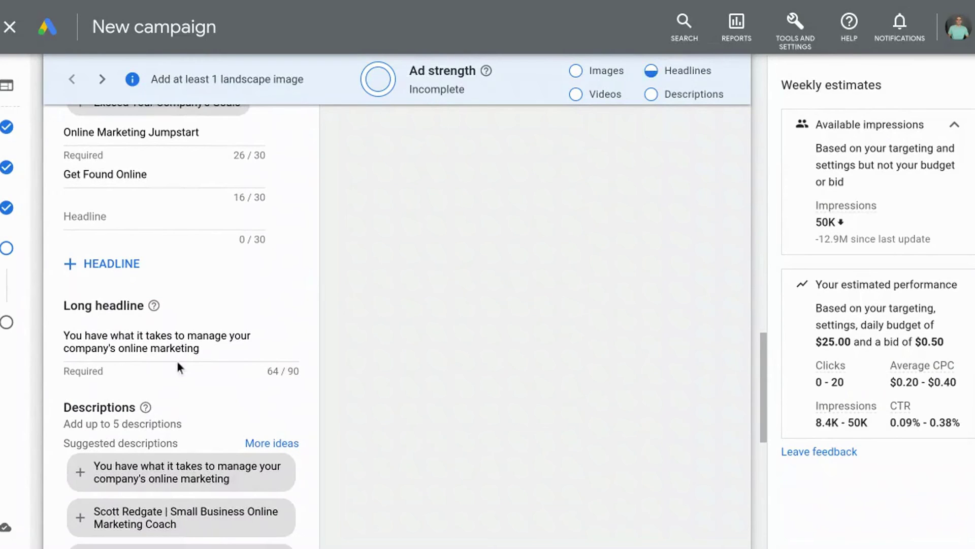
pyautogui.scroll(-1, 211, 399)
pyautogui.click(172, 448)
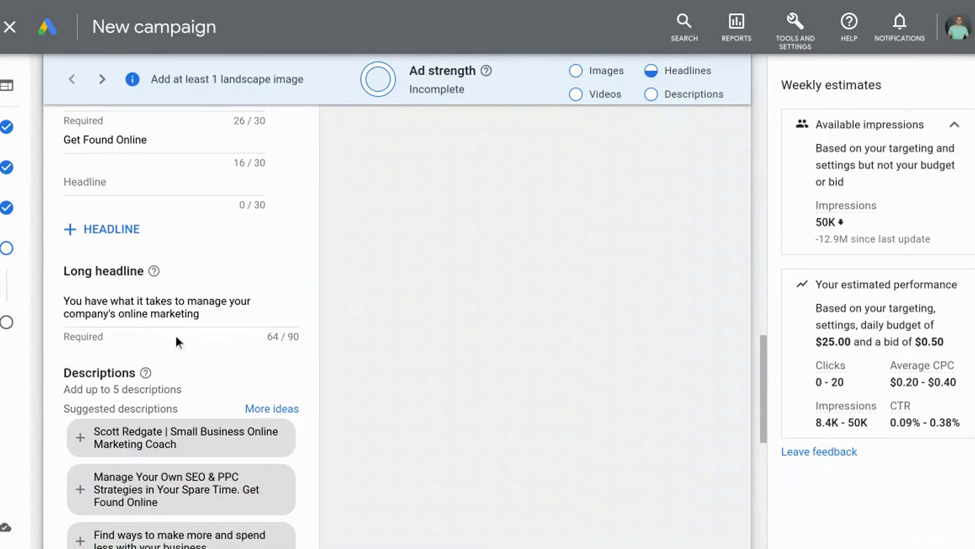
# Finish the ad section, continue to the campaign review, and publish the campaign
pyautogui.scroll(-6, 196, 340)
pyautogui.scroll(-1, 190, 410)
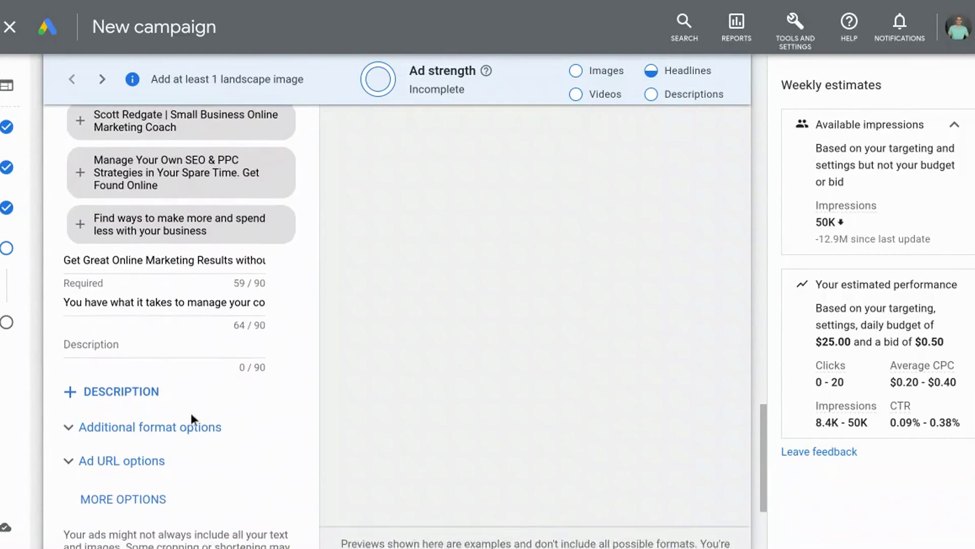
pyautogui.scroll(15, 374, 442)
pyautogui.scroll(-15, 376, 439)
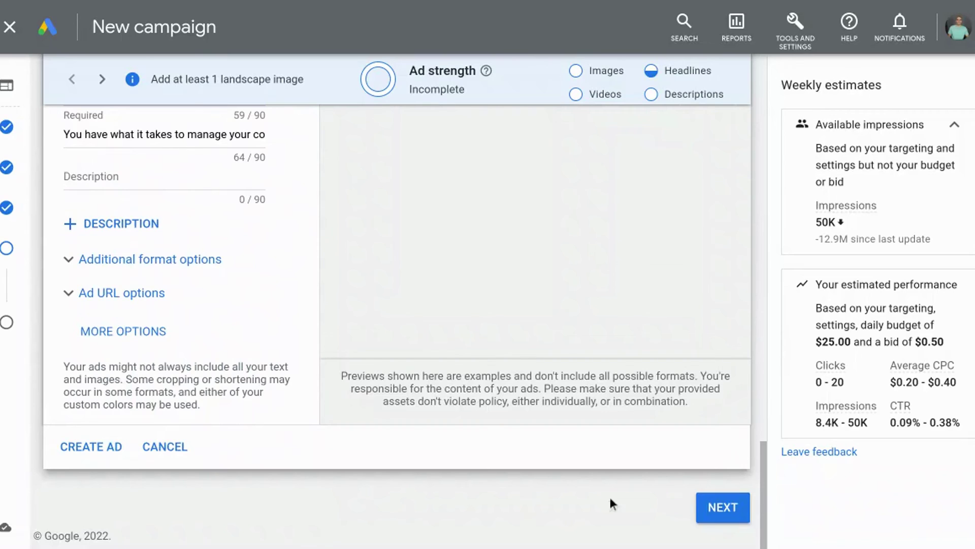
pyautogui.click(699, 506)
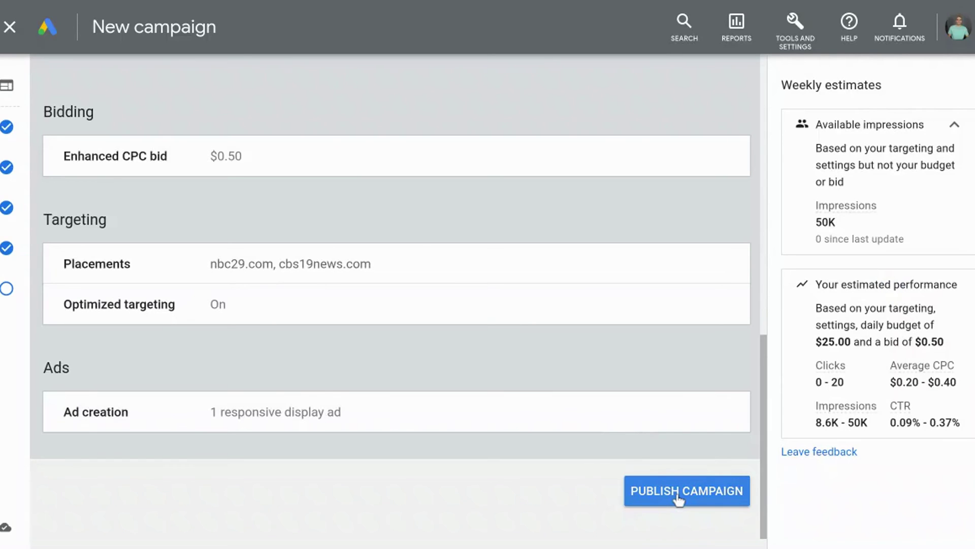
pyautogui.click(681, 501)
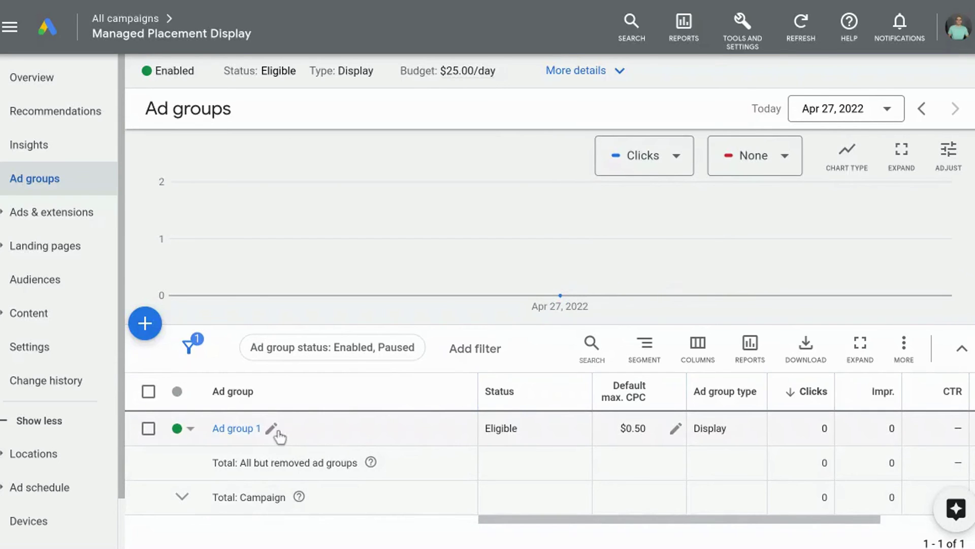
# Rename the campaign's ad group as "Display Test" and save the new name
pyautogui.click(273, 433)
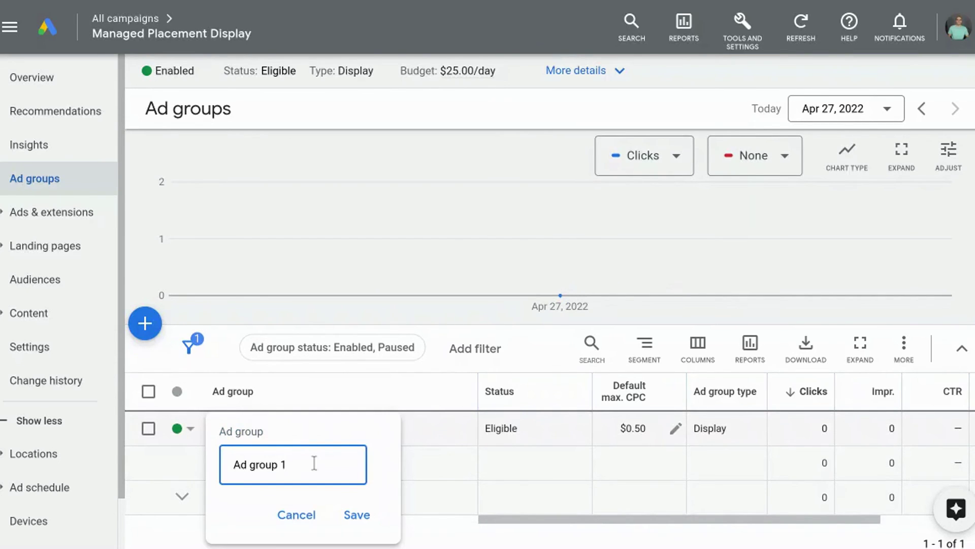
pyautogui.moveTo(313, 462); pyautogui.dragTo(178, 457)
pyautogui.write('Display Test')
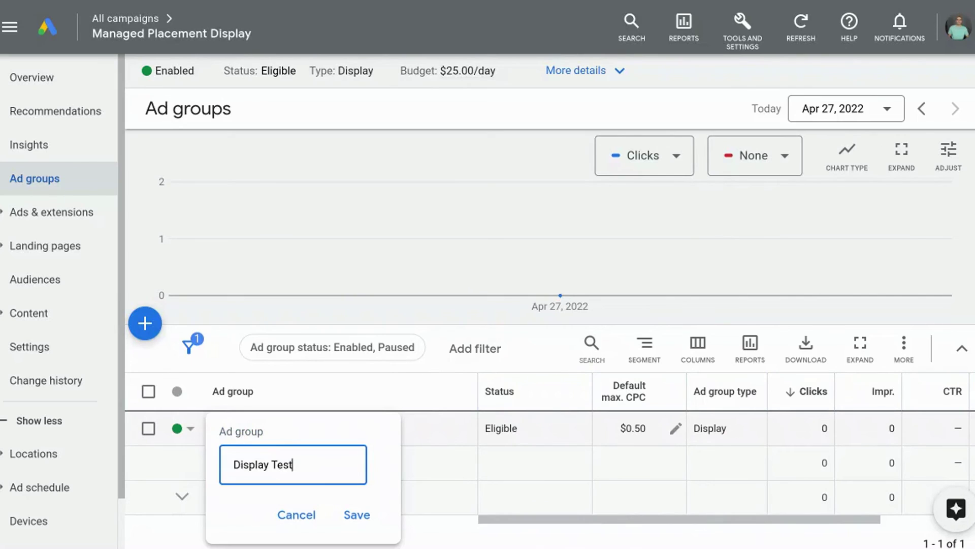
pyautogui.click(370, 517)
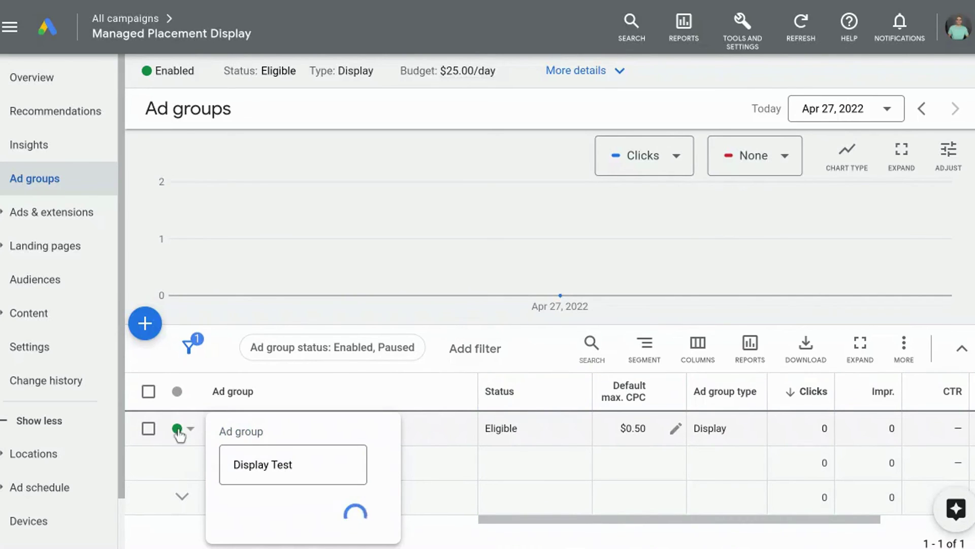
# Open the status options for the Display Test ad group
pyautogui.click(178, 429)
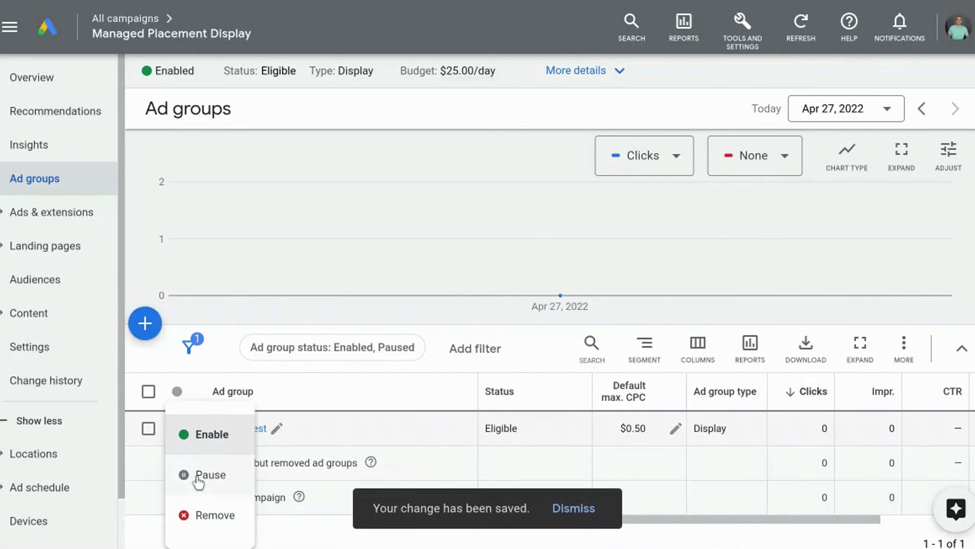